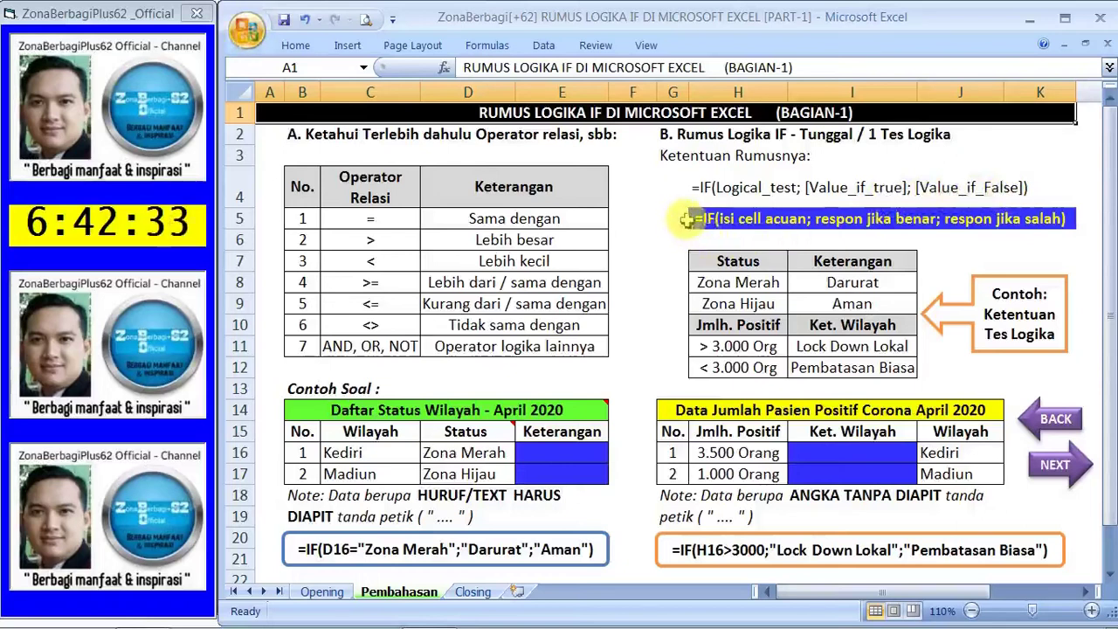
pyautogui.click(694, 222)
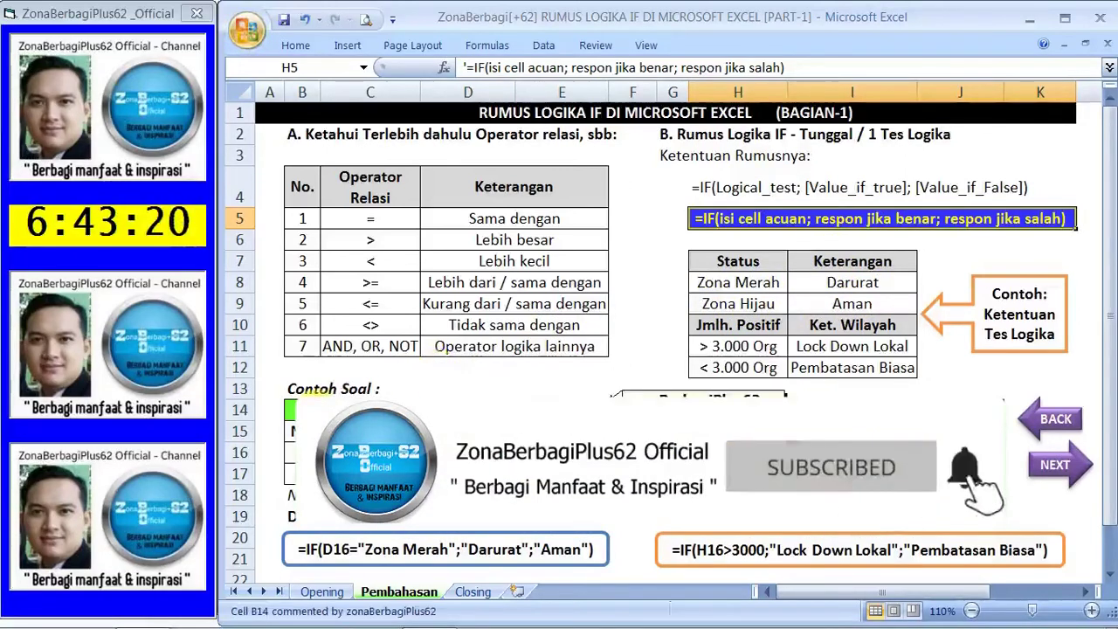
pyautogui.click(310, 410)
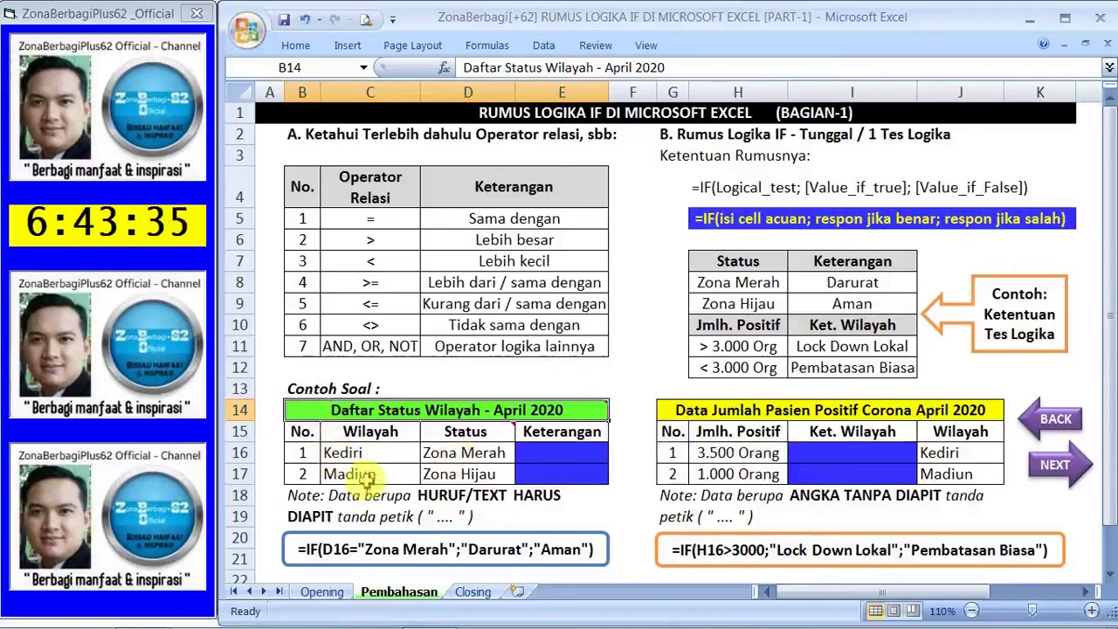
pyautogui.click(461, 455)
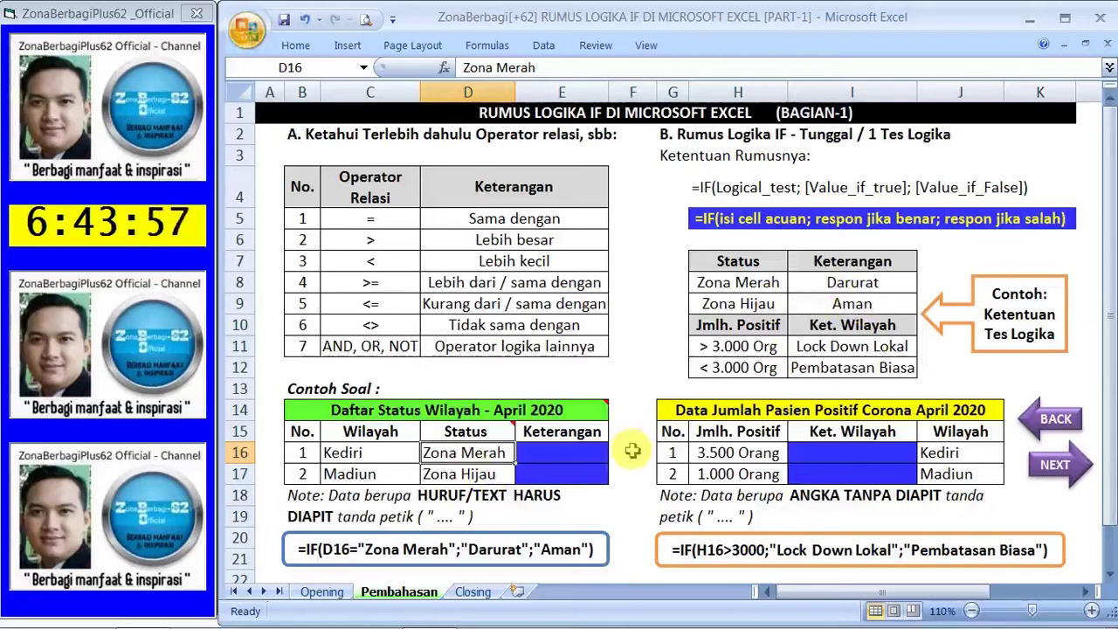
# - Enter the formula =IF(D16="Zona Merah";"Darurat";"Aman") in cell E16 for Kediri's Keterangan
pyautogui.click(568, 455)
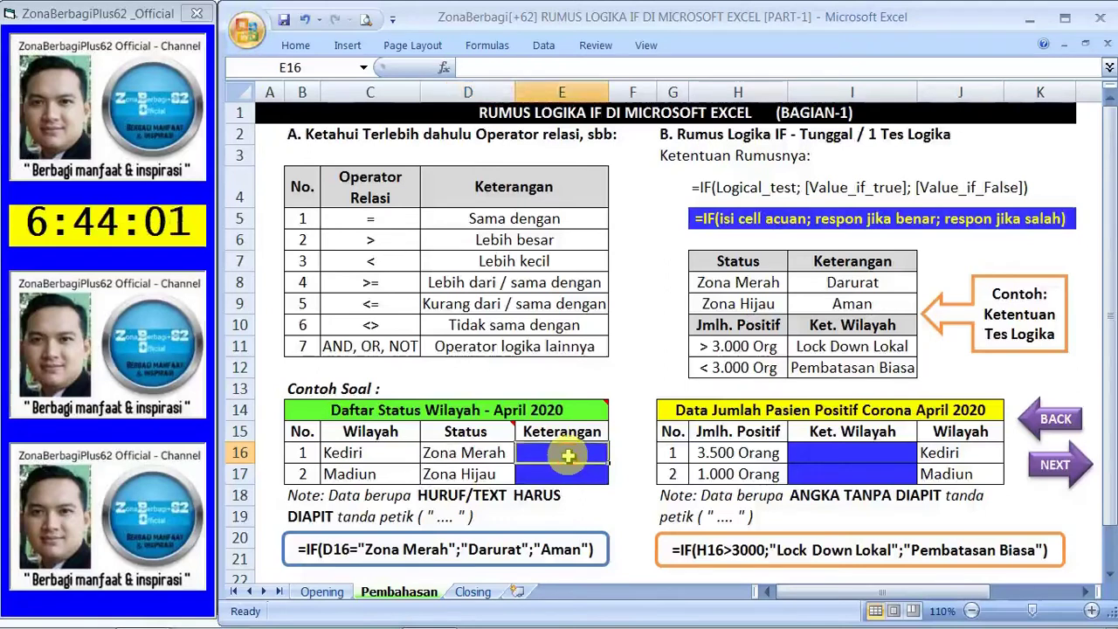
pyautogui.write('=IF')
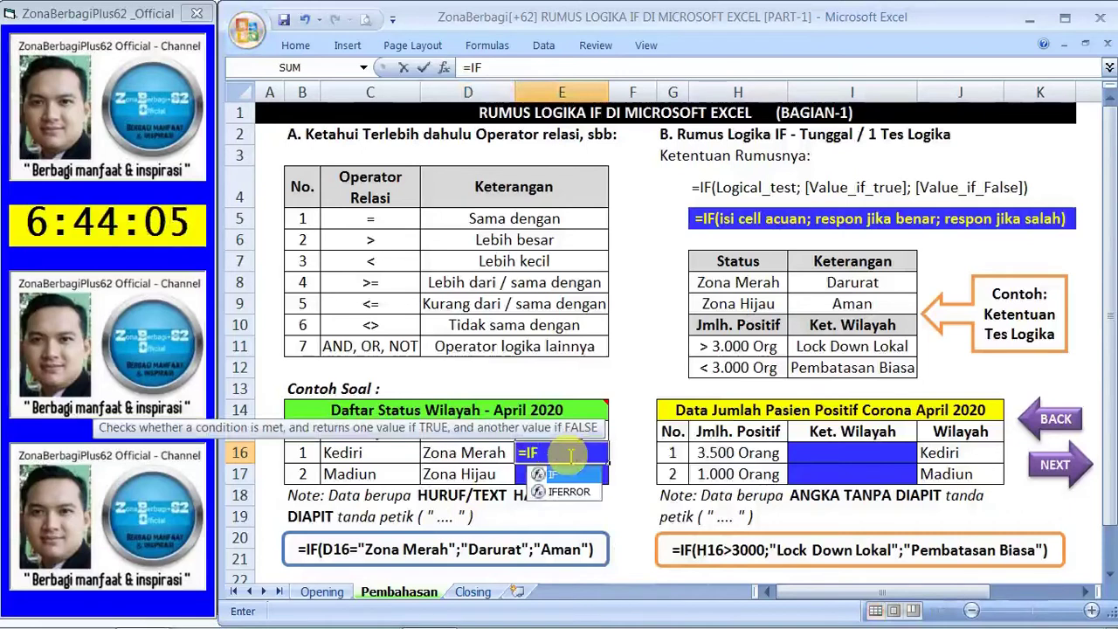
pyautogui.write('(')
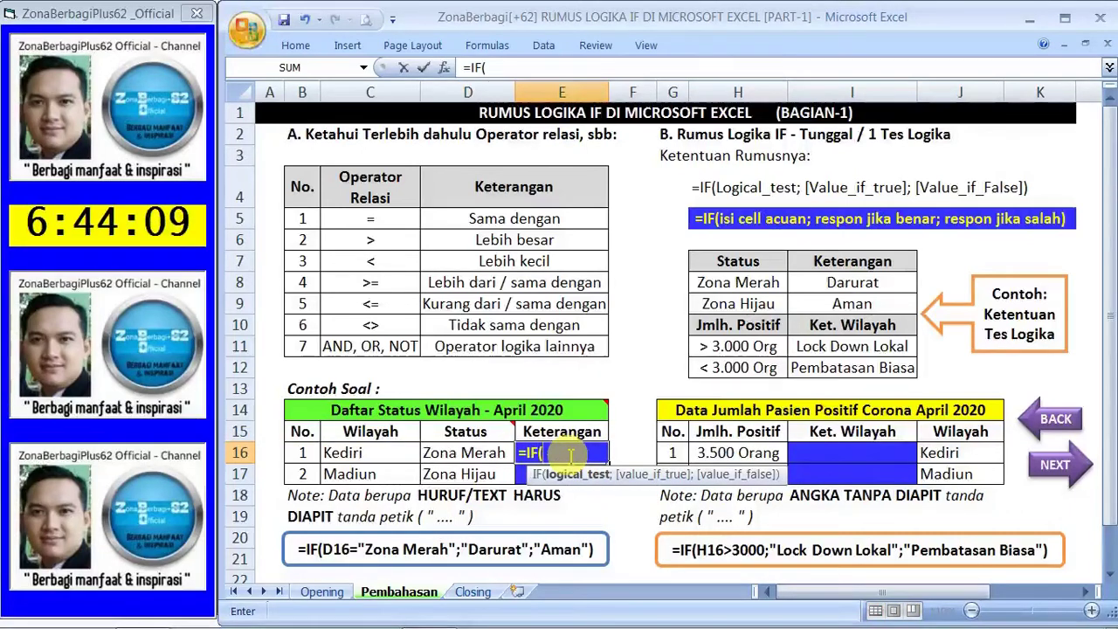
pyautogui.press('Left')
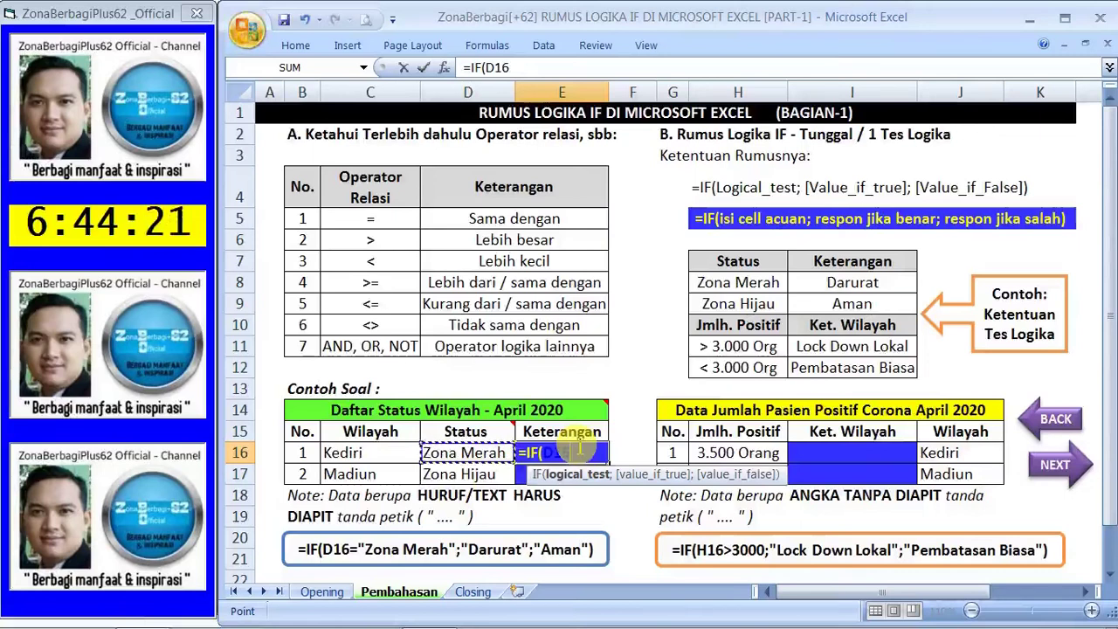
pyautogui.write('+')
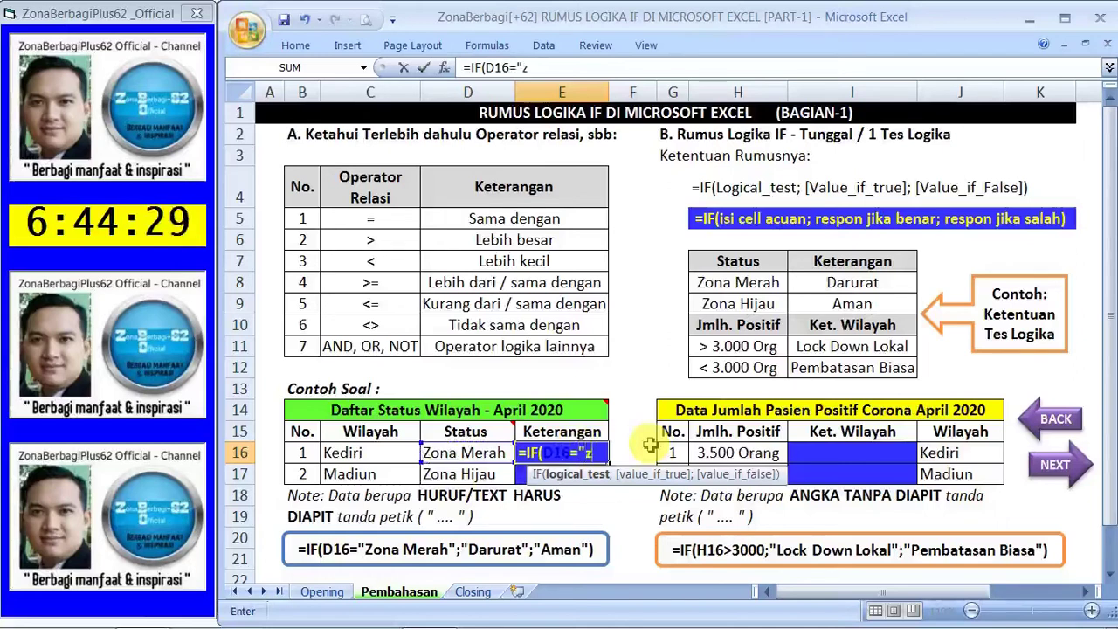
pyautogui.write('o')
pyautogui.press('BackSpace')
pyautogui.press('BackSpace')
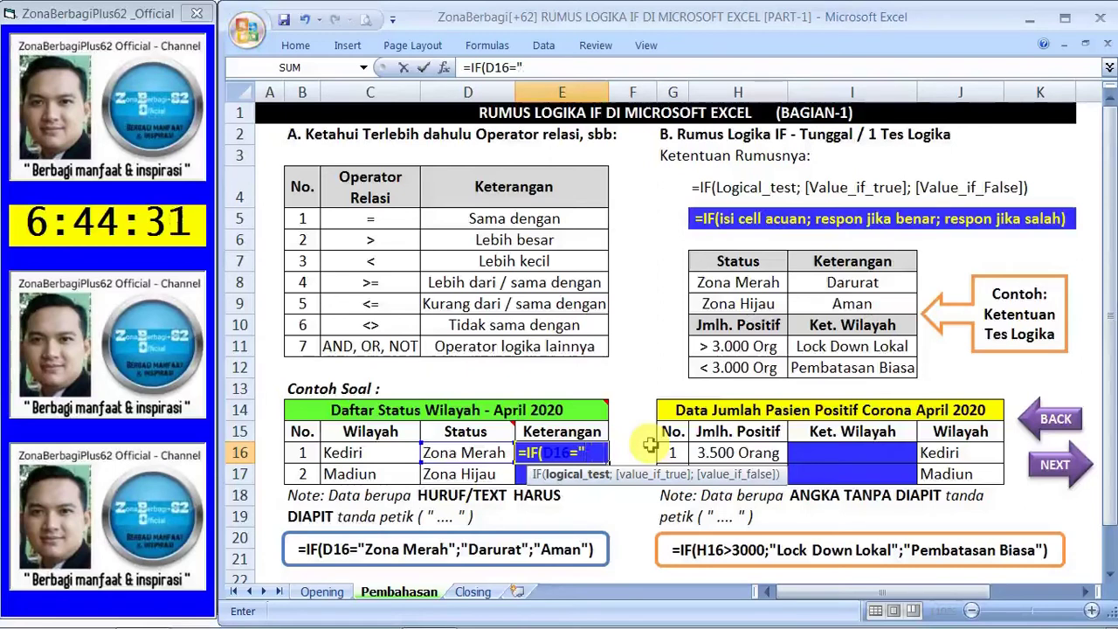
pyautogui.write('Zona M')
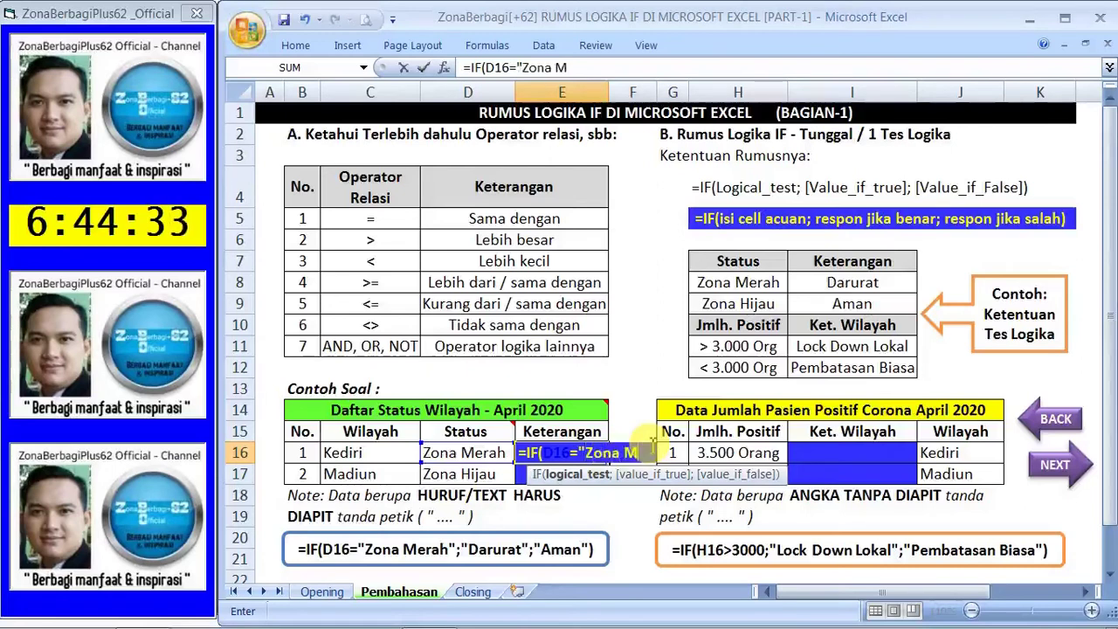
pyautogui.write('erah"')
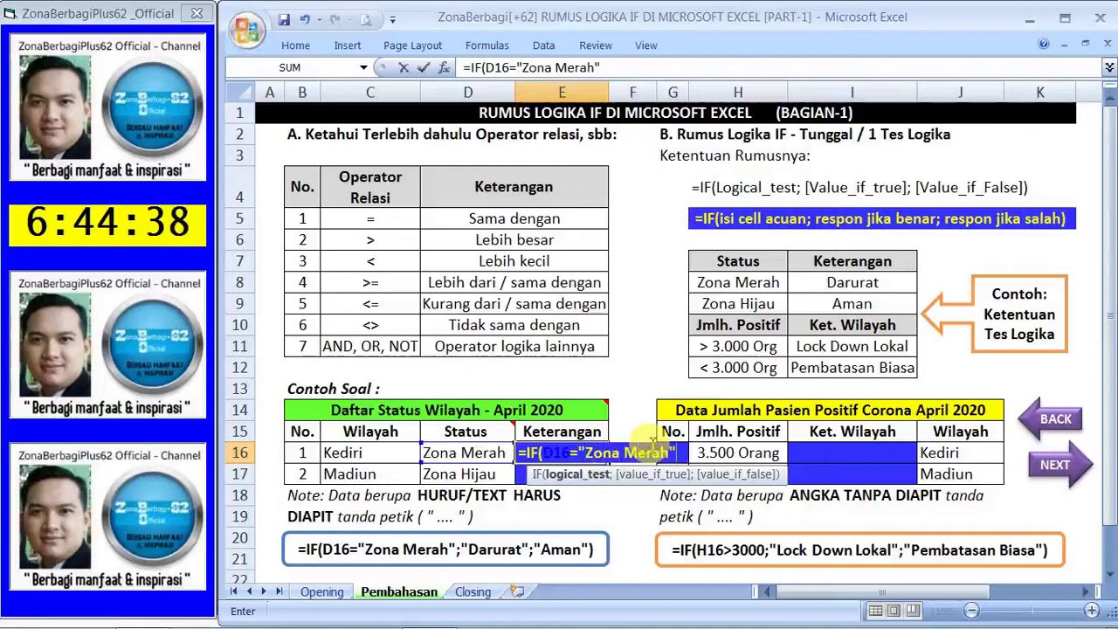
pyautogui.write(';')
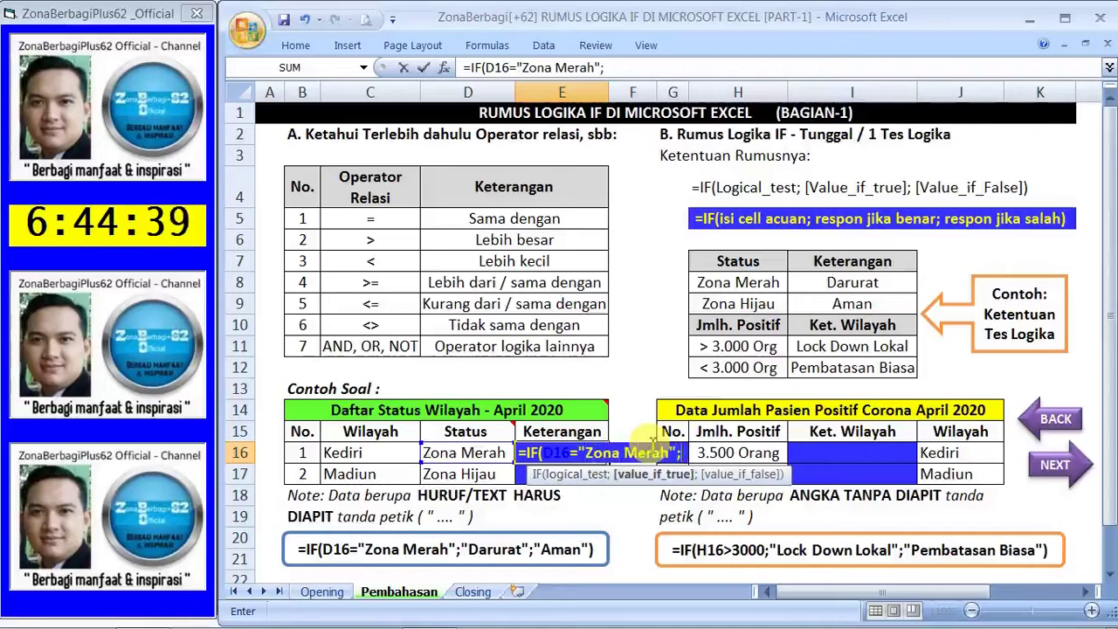
pyautogui.write('"')
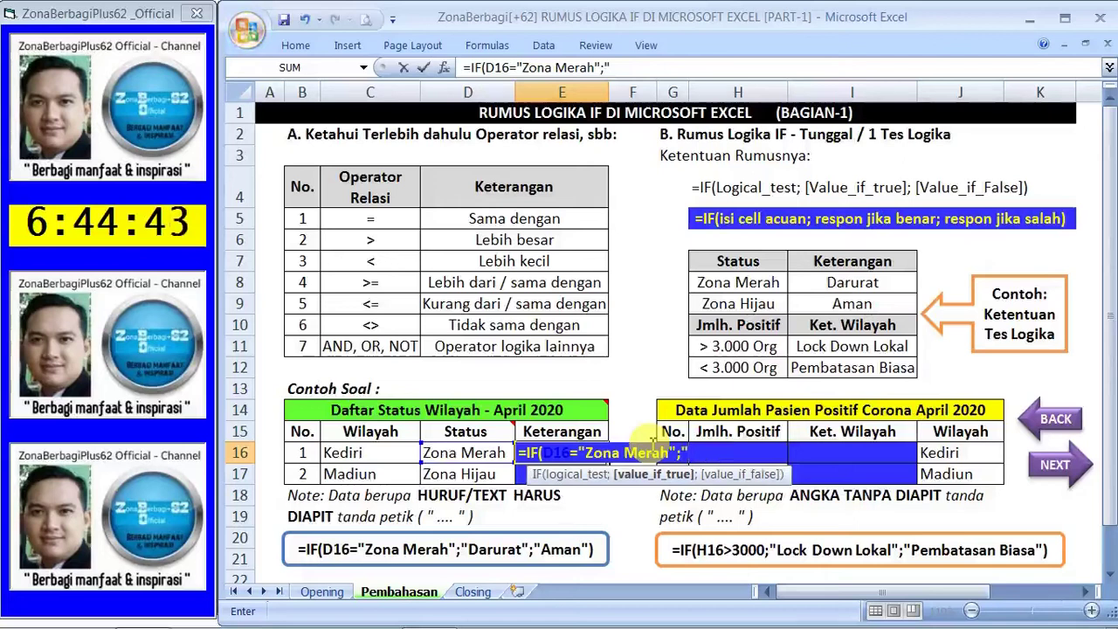
pyautogui.write('Da')
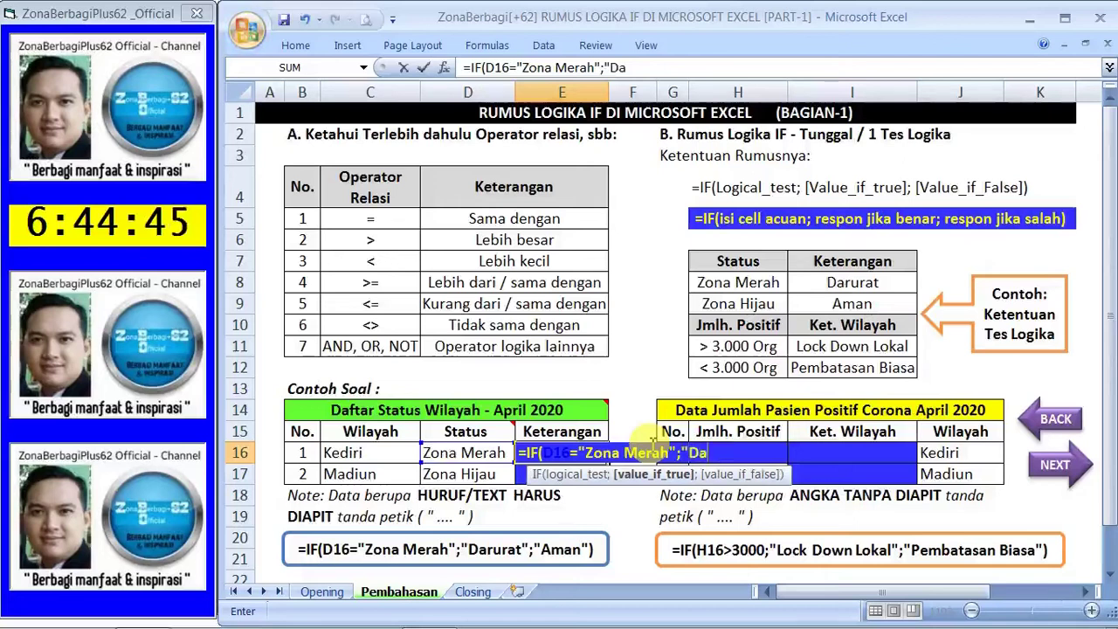
pyautogui.write('rurat')
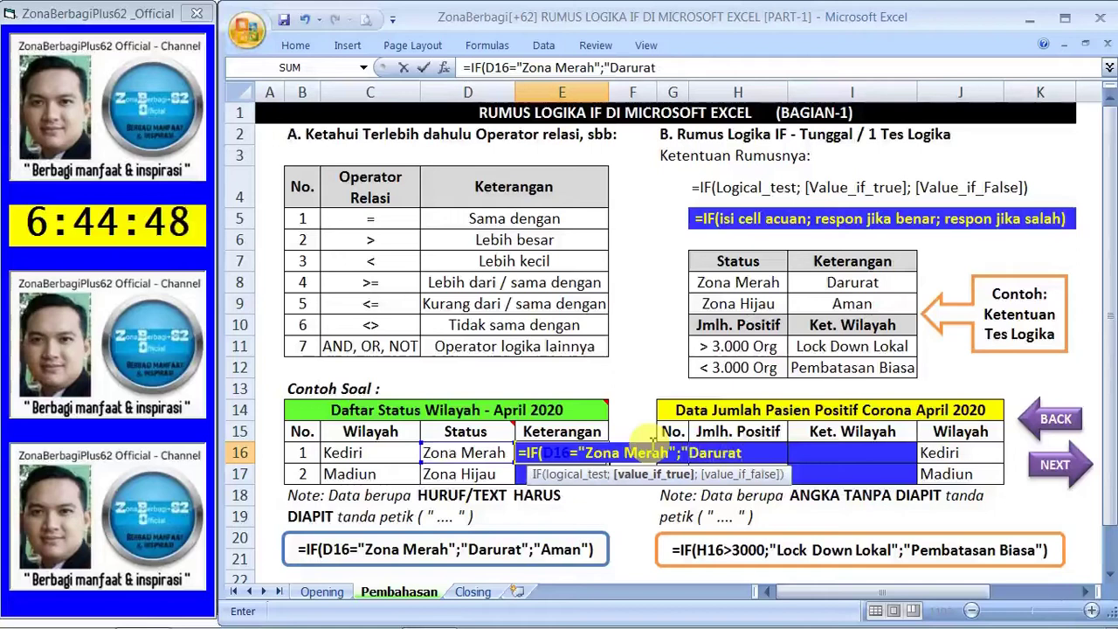
pyautogui.write('"')
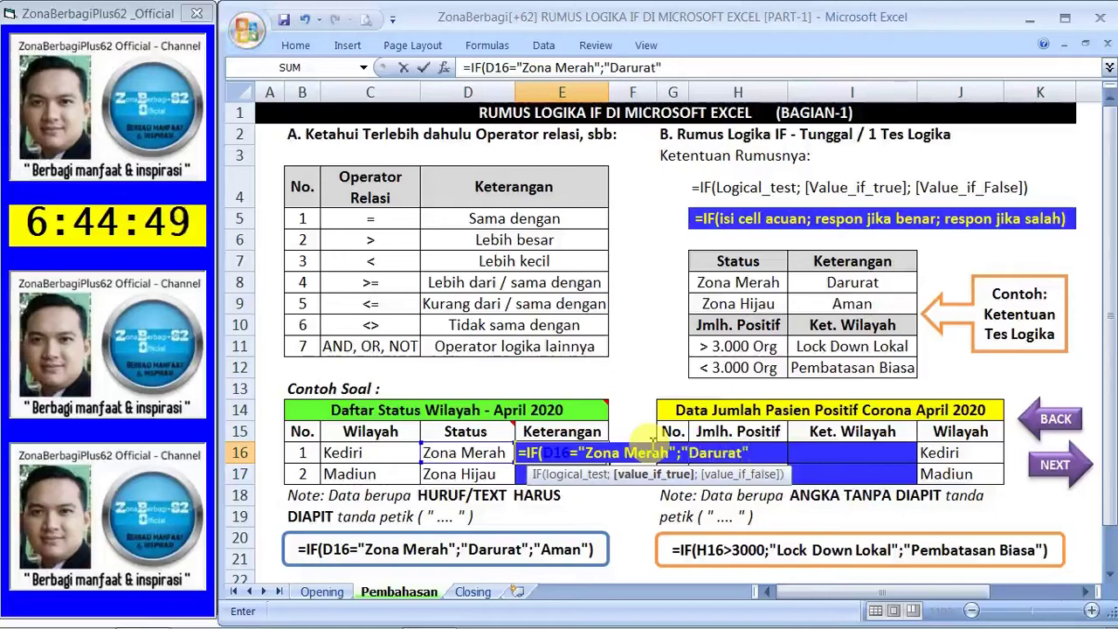
pyautogui.write(';')
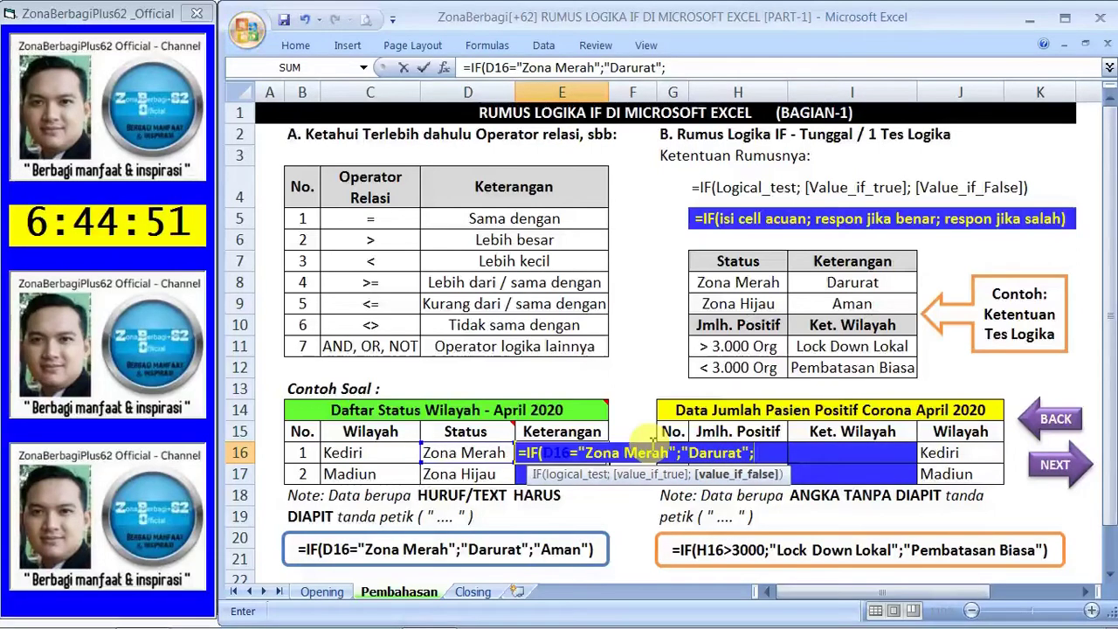
pyautogui.write('"')
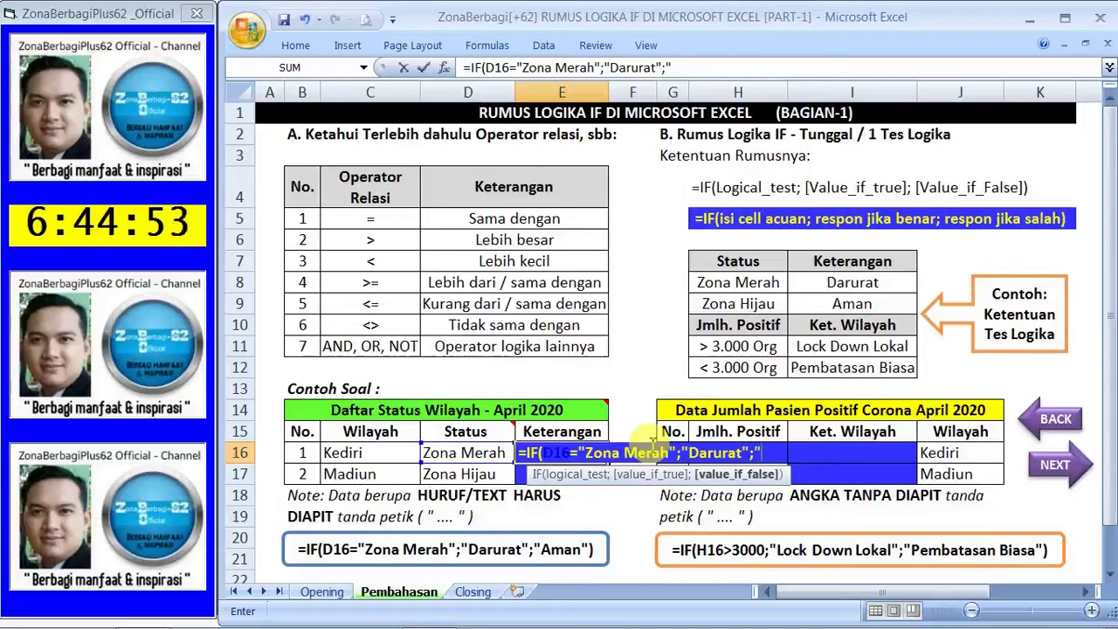
pyautogui.write('Aman')
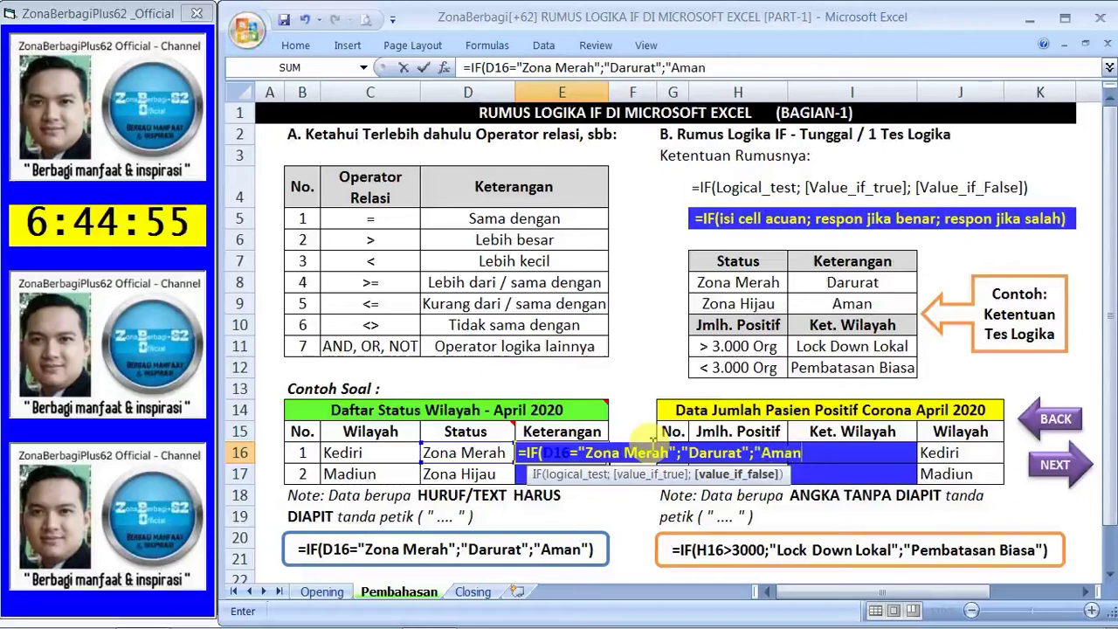
pyautogui.write('")')
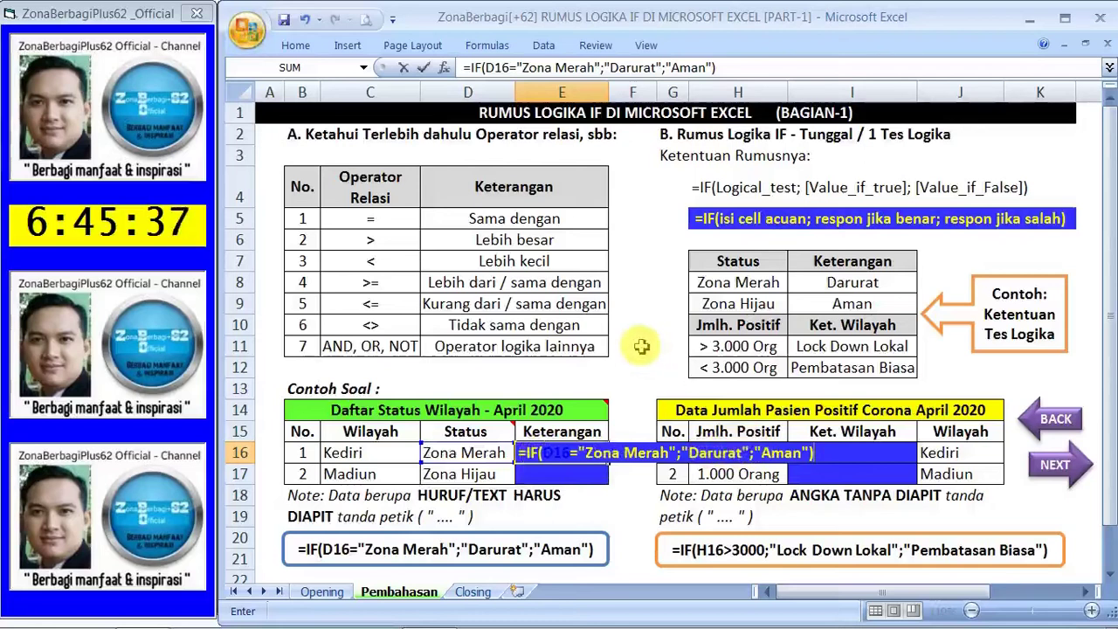
pyautogui.press('Return')
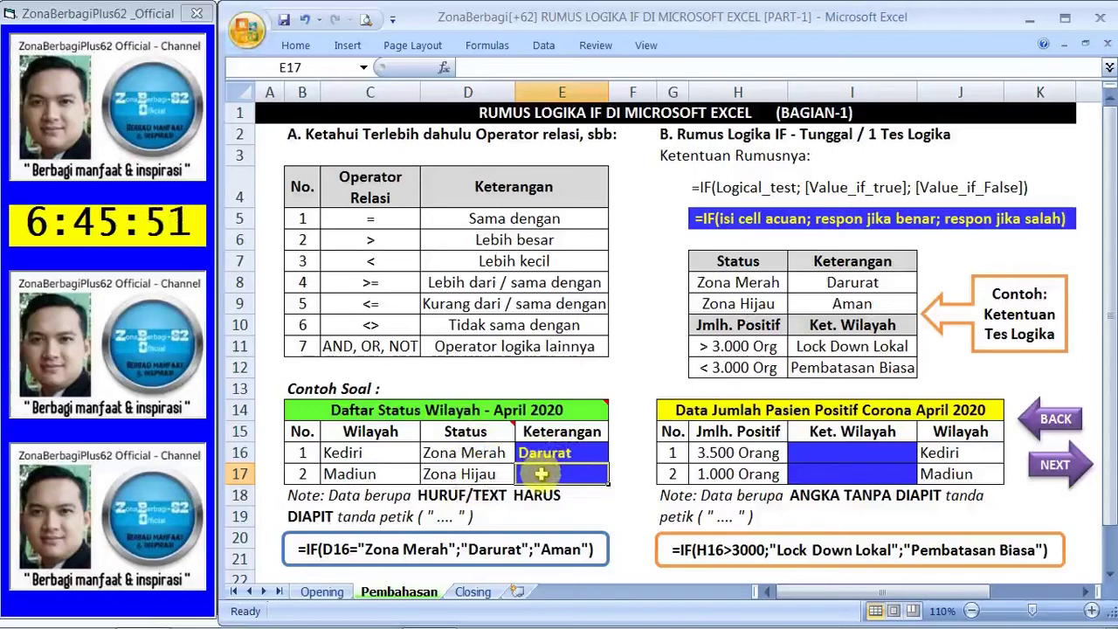
# - Enter the formula =IF(D17="Zona Merah";"Darurat";"Aman") in cell E17 for Madiun's Keterangan
pyautogui.write('=i')
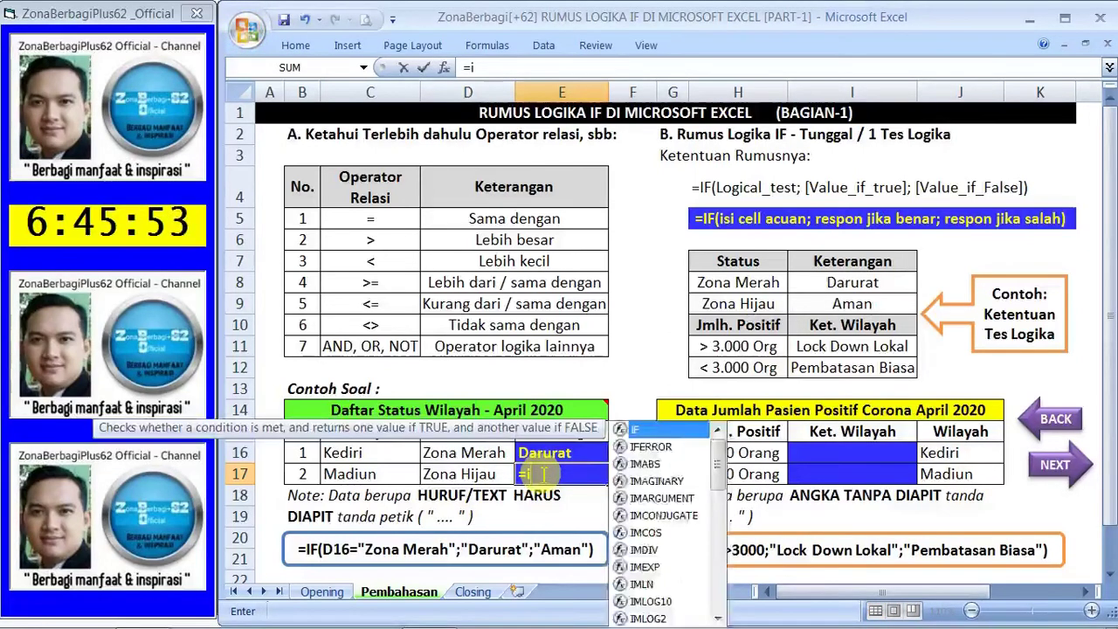
pyautogui.write('f(')
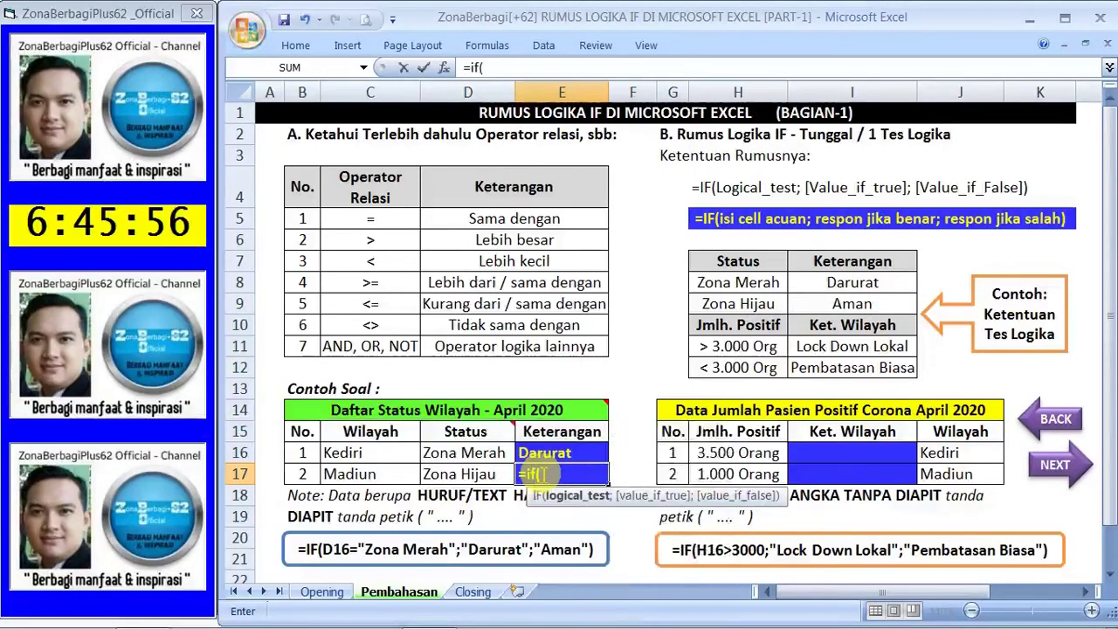
pyautogui.press('Left')
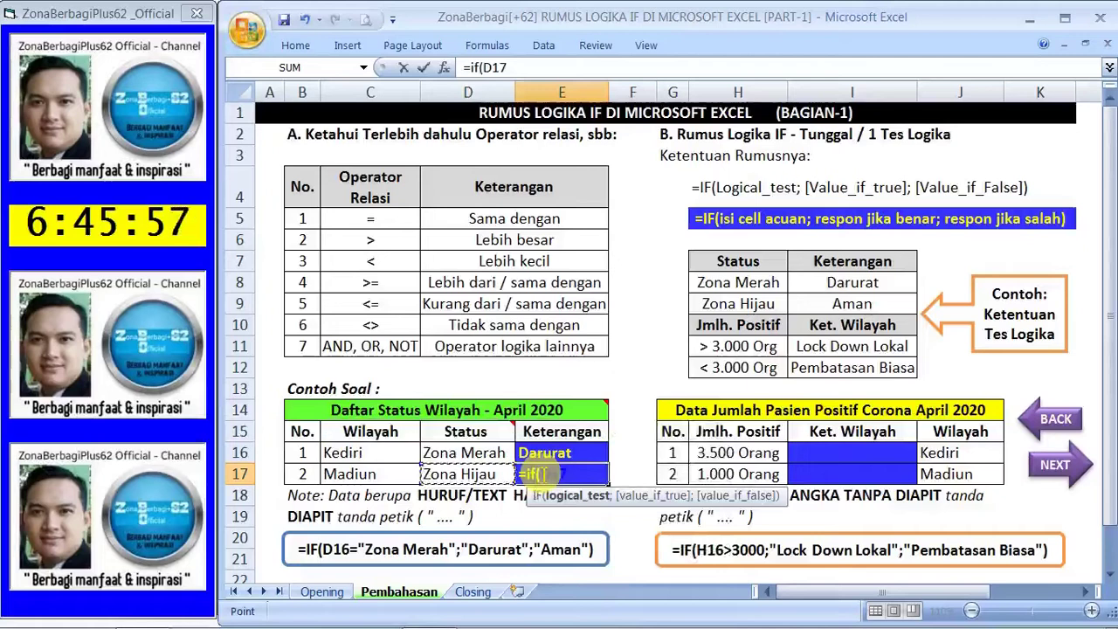
pyautogui.write('=')
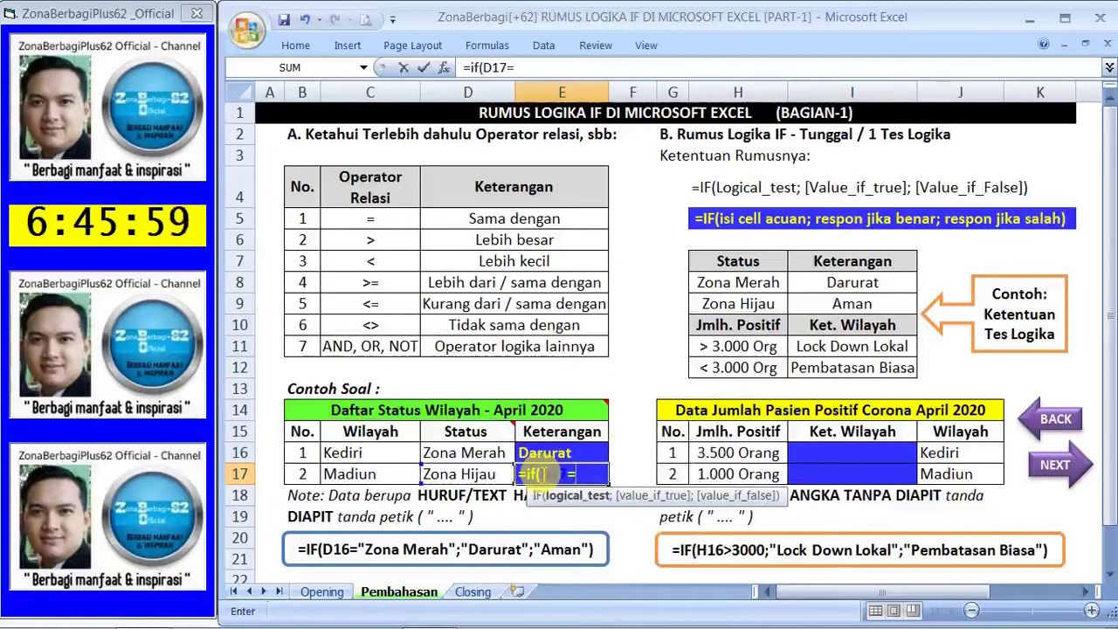
pyautogui.write('"Z')
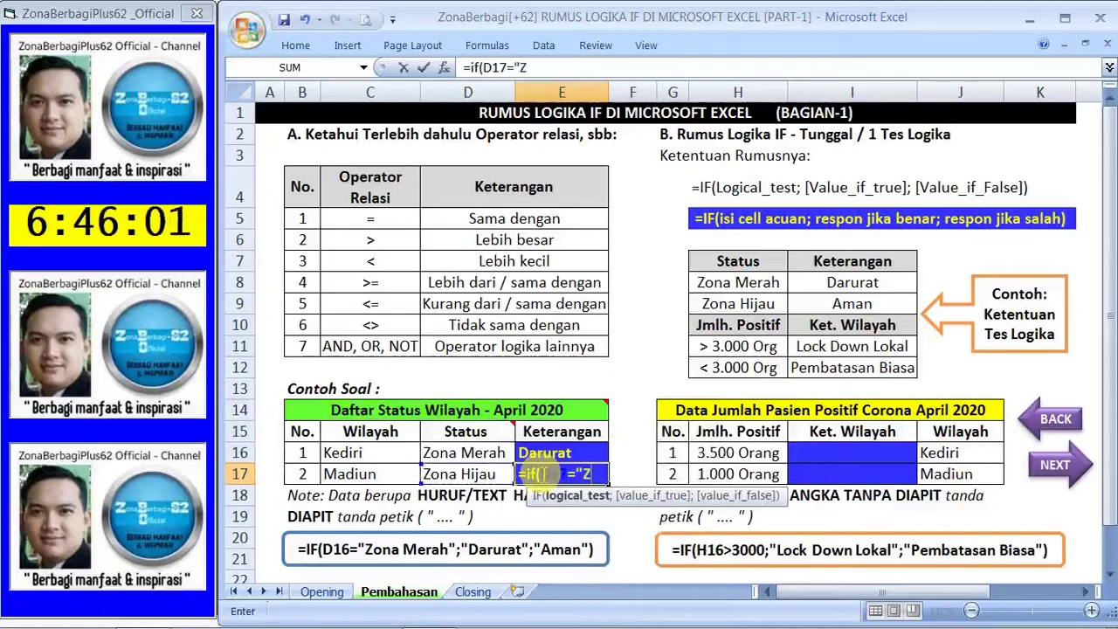
pyautogui.write('ona M')
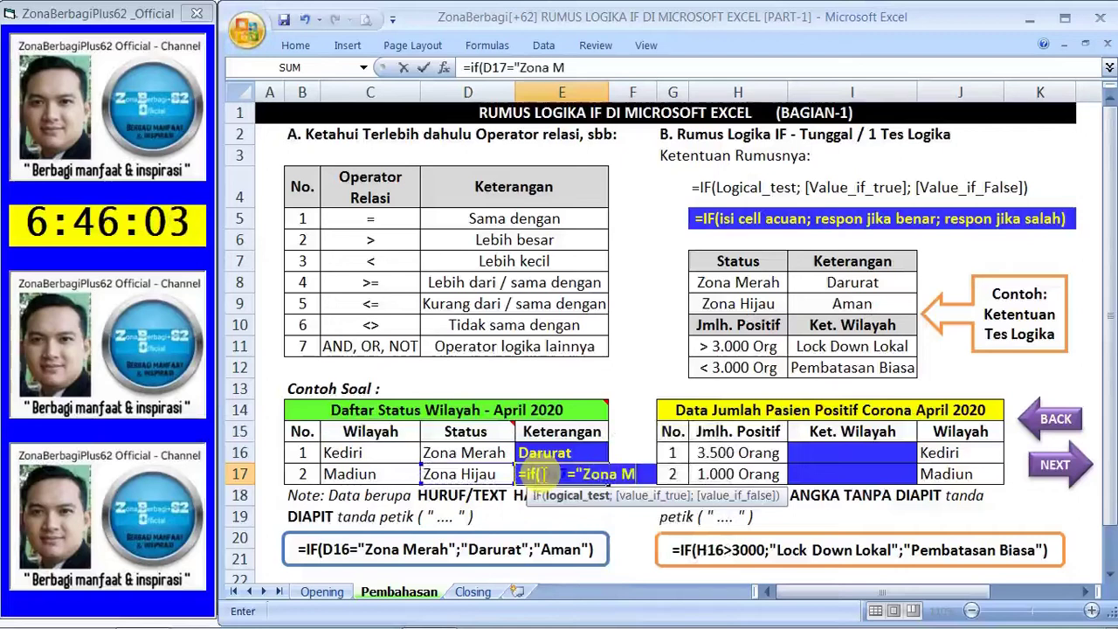
pyautogui.write('erah"')
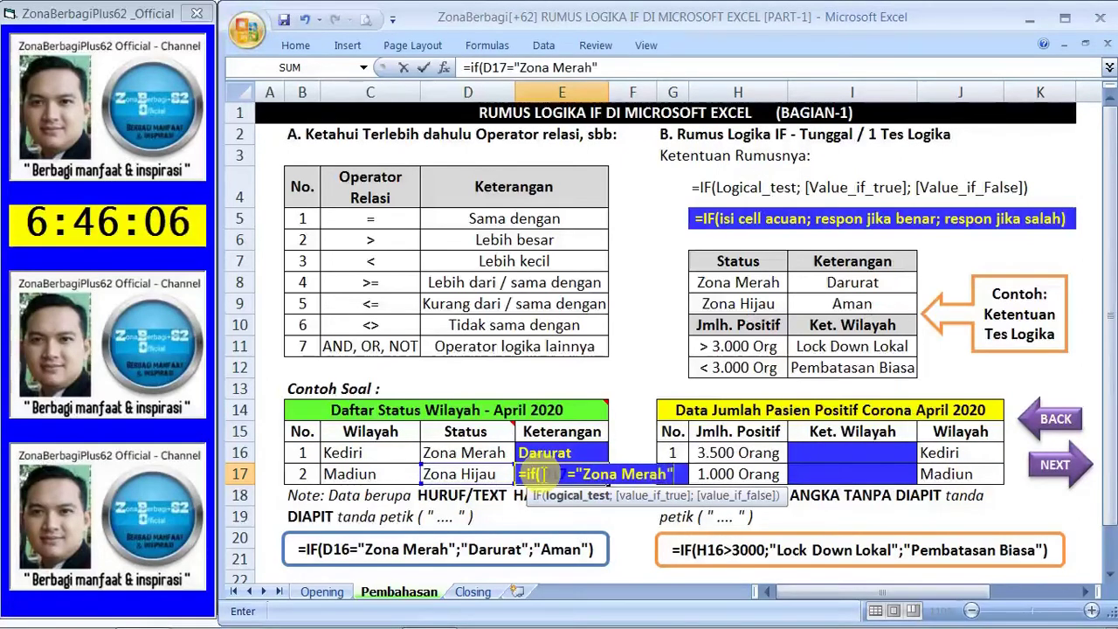
pyautogui.write(';"')
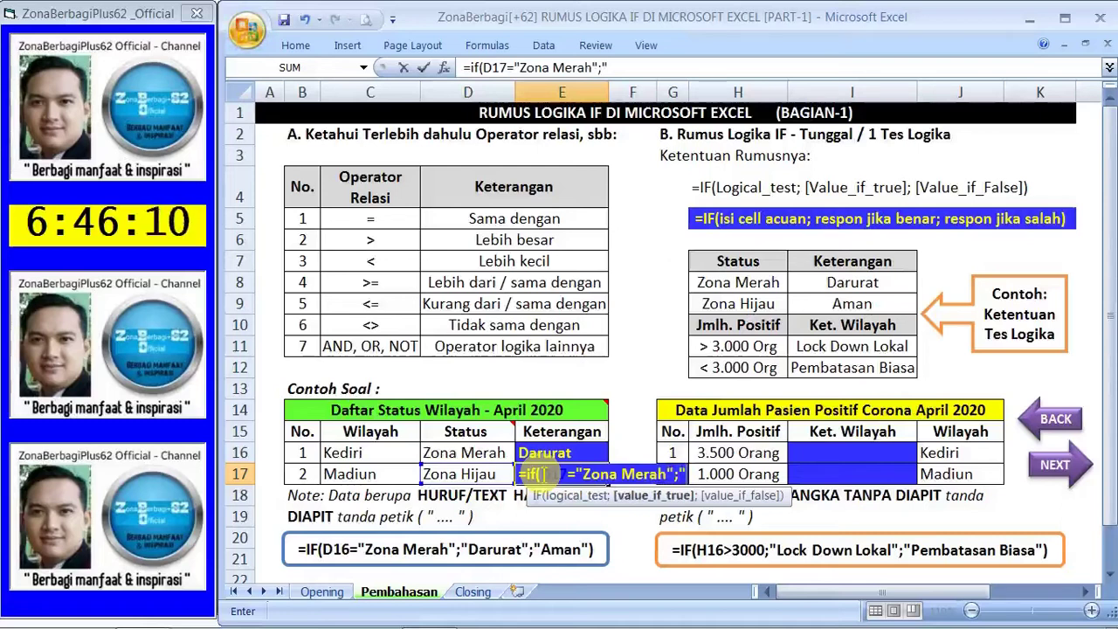
pyautogui.write('D')
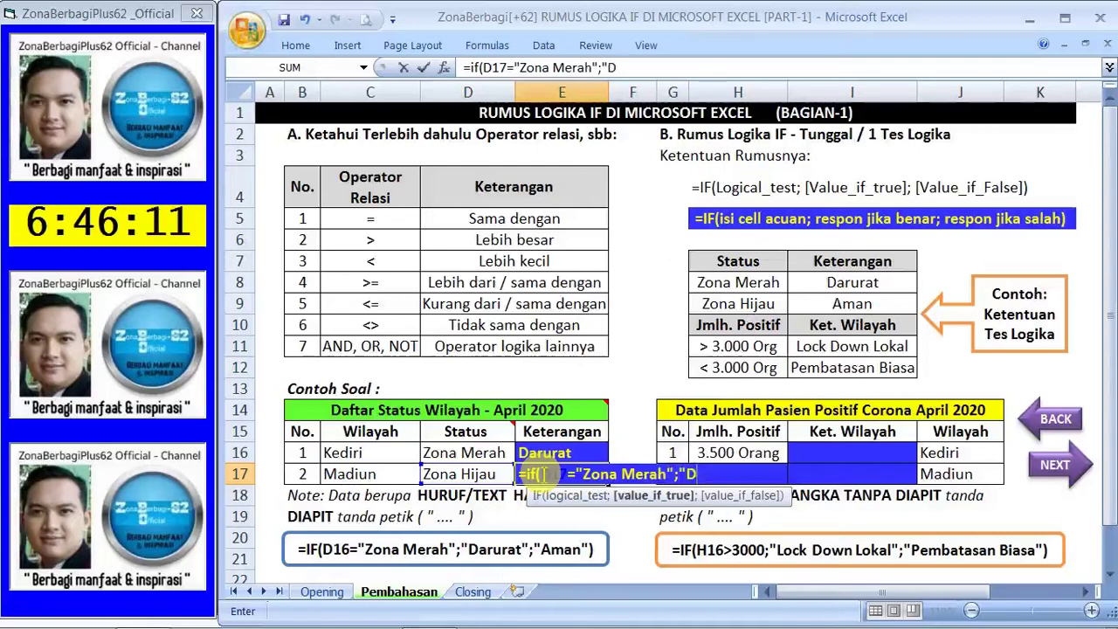
pyautogui.write('arurat')
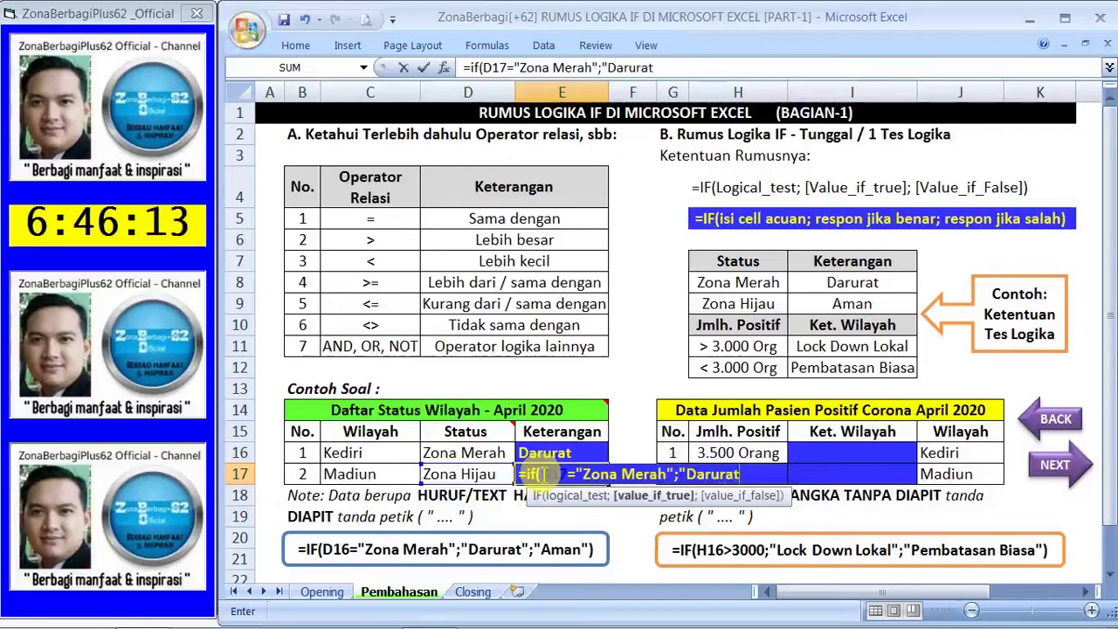
pyautogui.write('";"A')
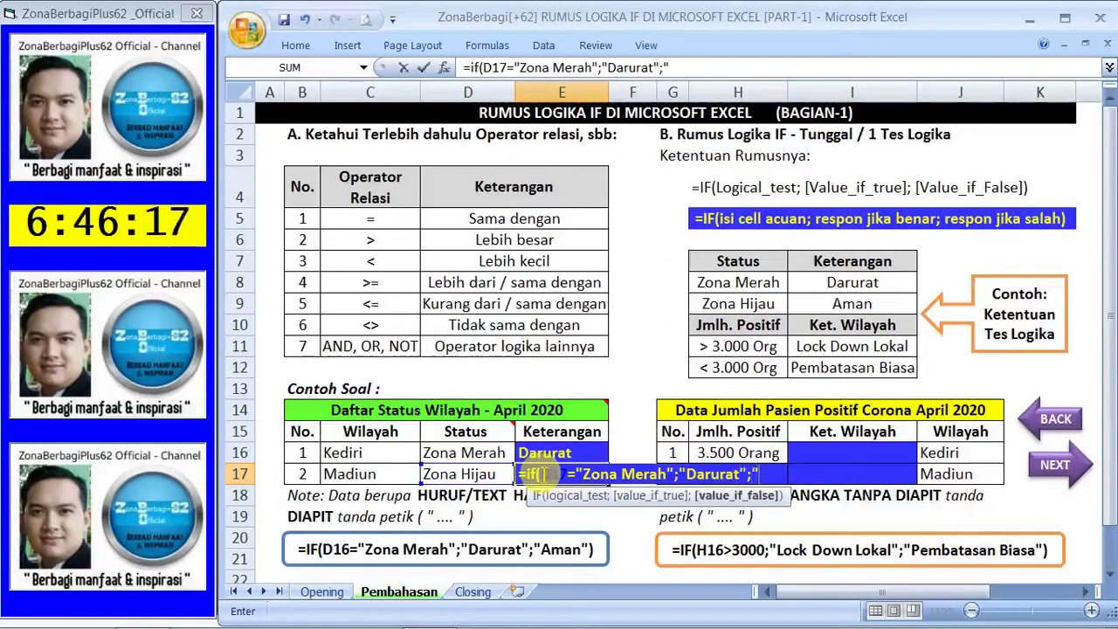
pyautogui.write('man')
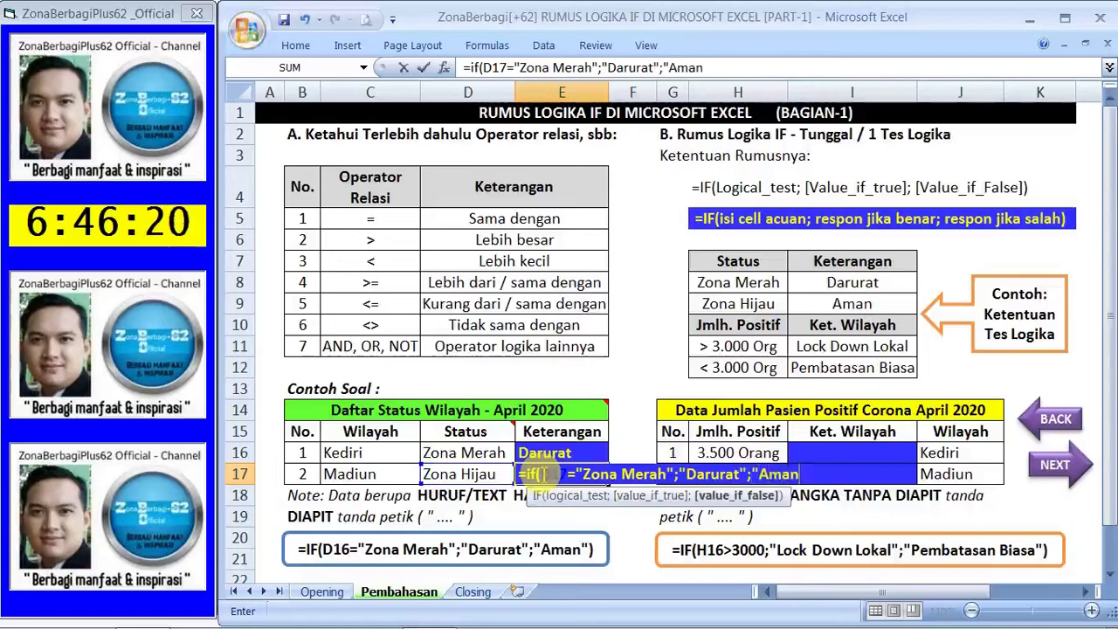
pyautogui.write('")')
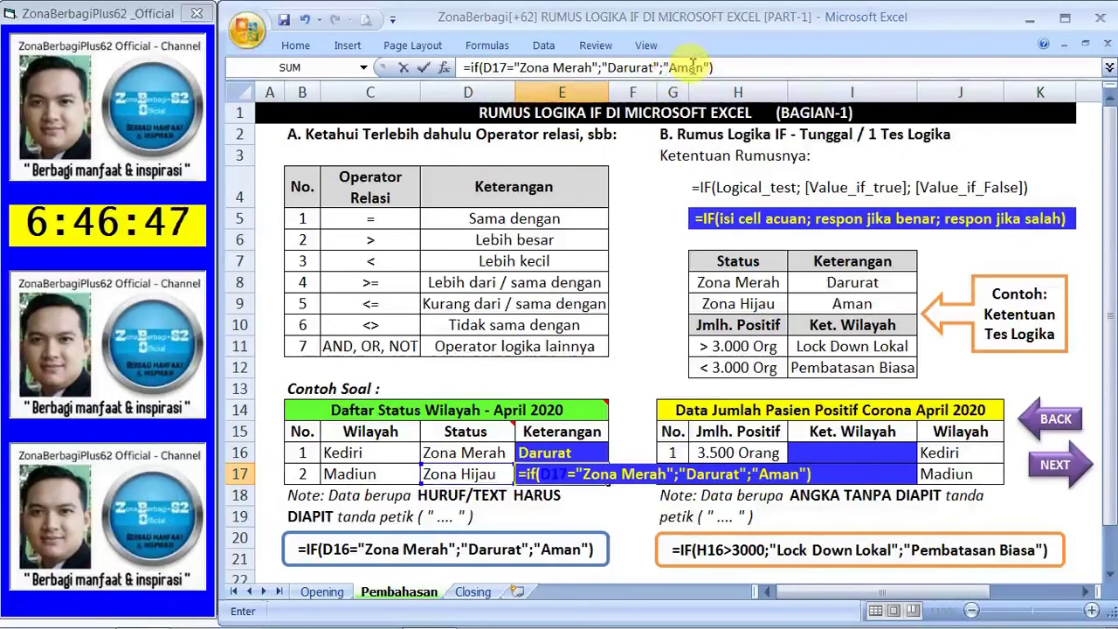
pyautogui.press('Return')
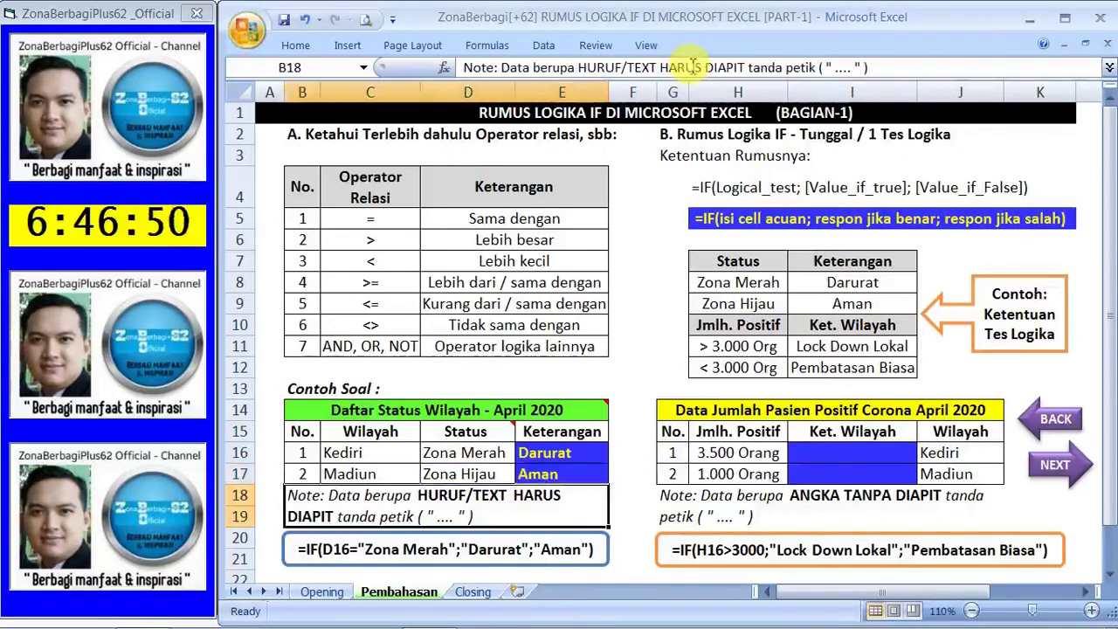
# - Review the Keterangan formulas in E16 and E17 and the patient counts in H16 and H17
pyautogui.click(546, 476)
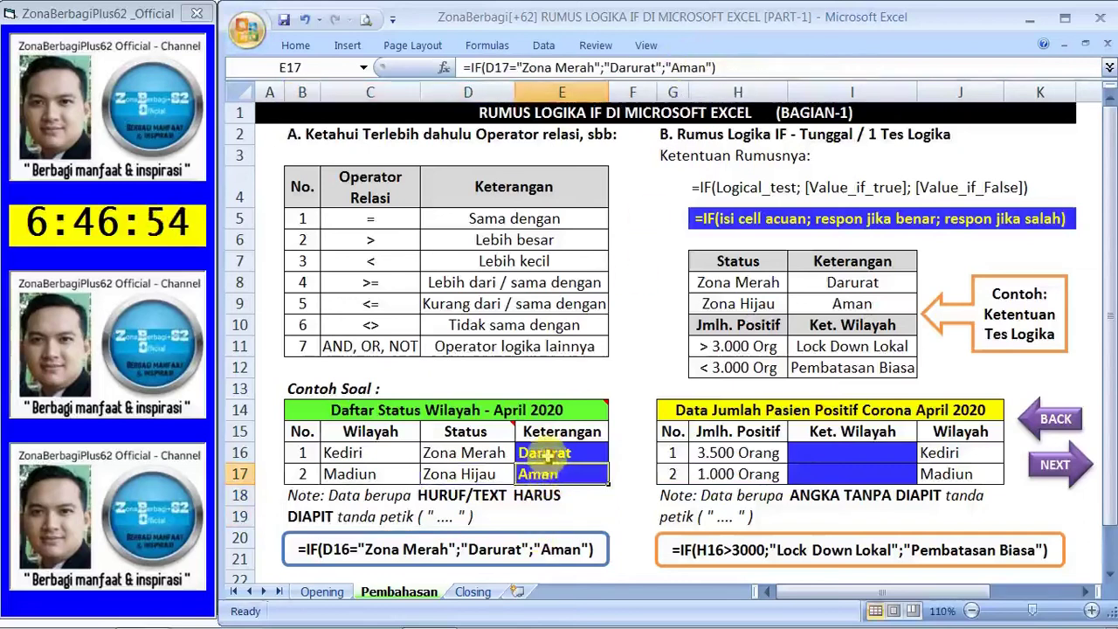
pyautogui.click(546, 455)
pyautogui.click(548, 474)
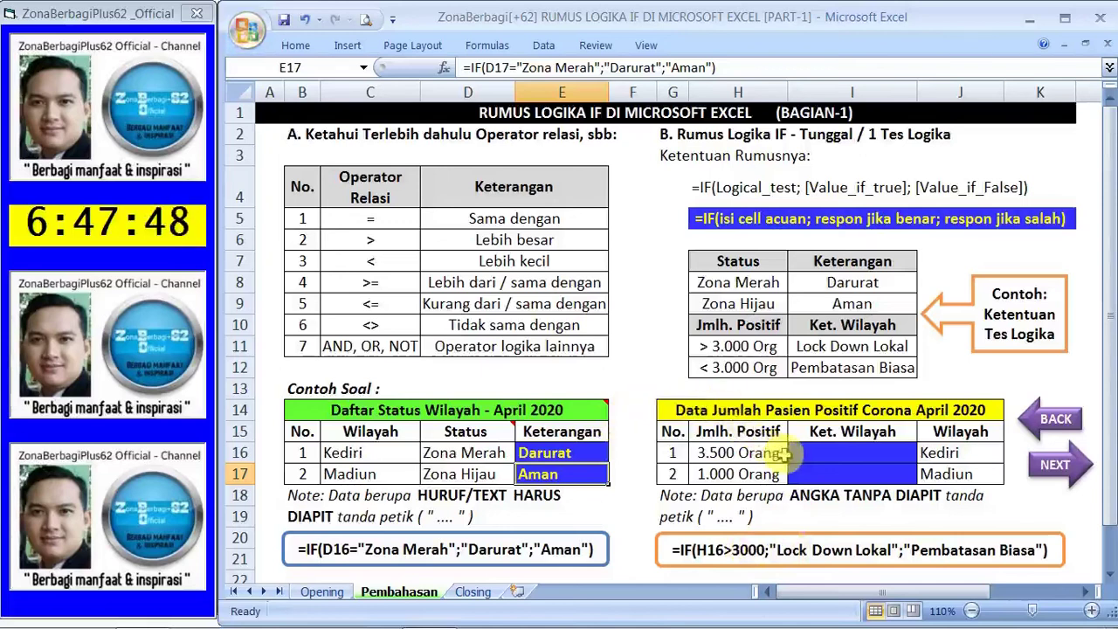
pyautogui.click(691, 410)
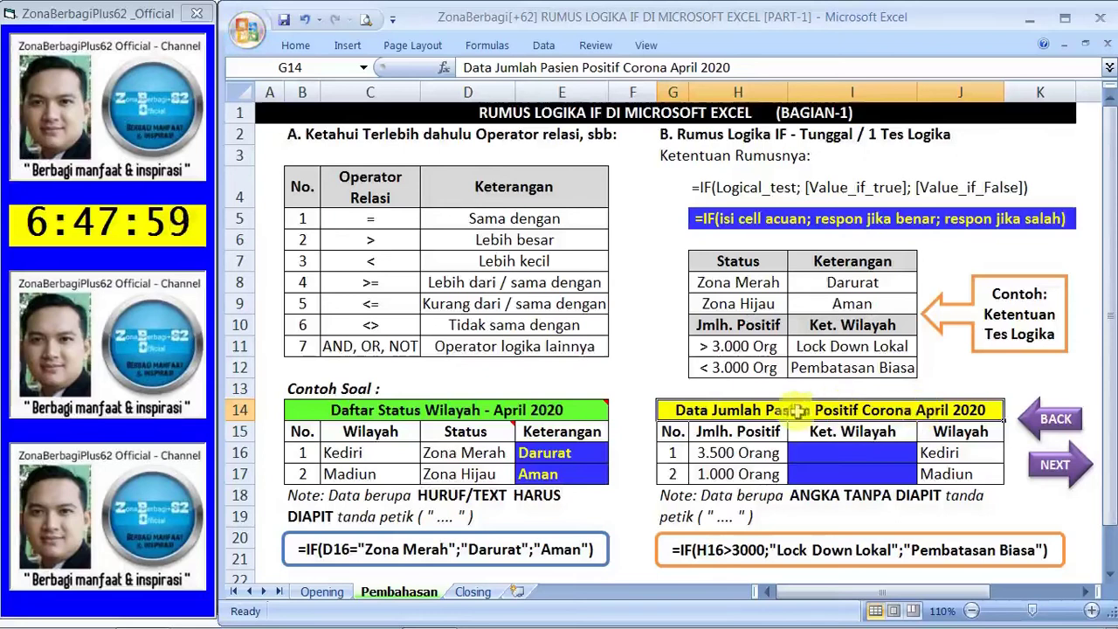
pyautogui.click(732, 452)
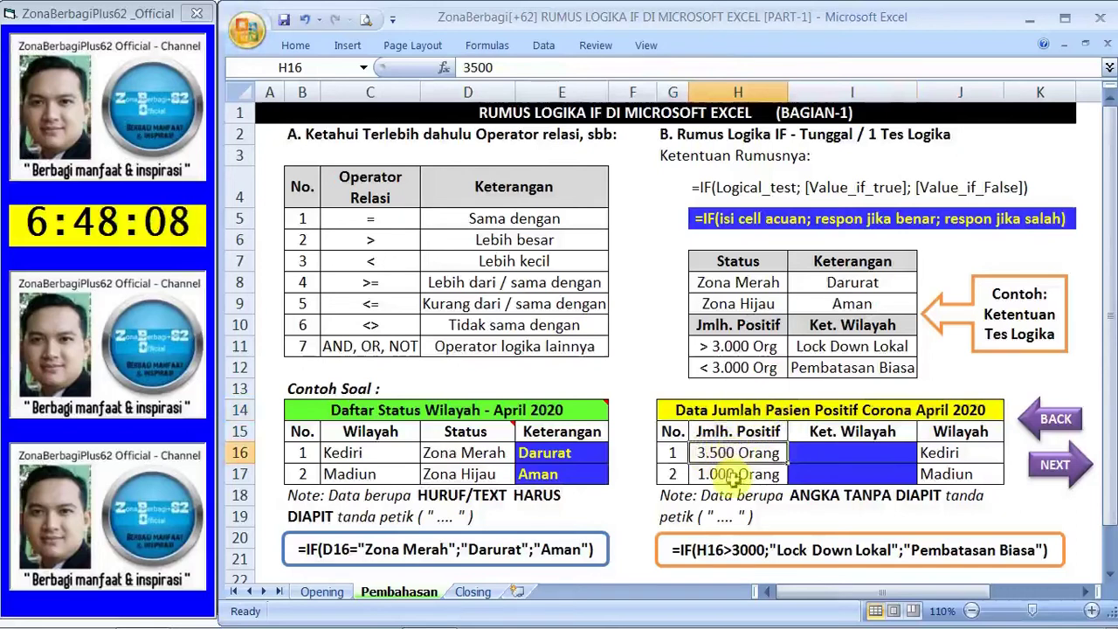
pyautogui.click(732, 474)
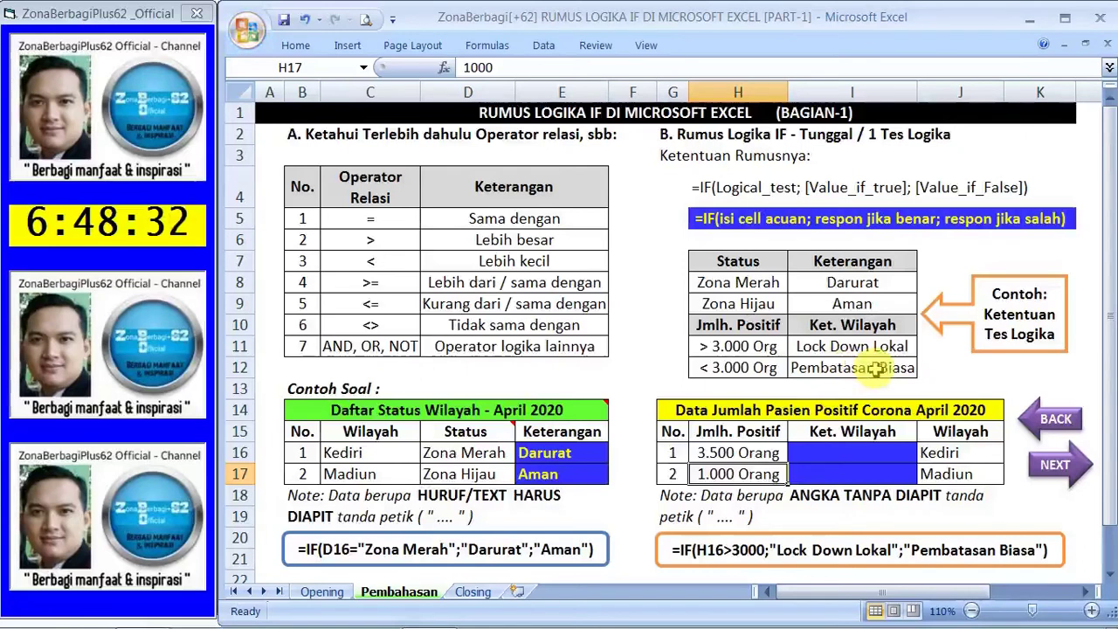
# - Enter the formula =IF(H16>3000;"Lock Down Lokal";"Pembatasan Biasa") in cell I16 for Kediri's Ket. Wilayah
pyautogui.click(819, 452)
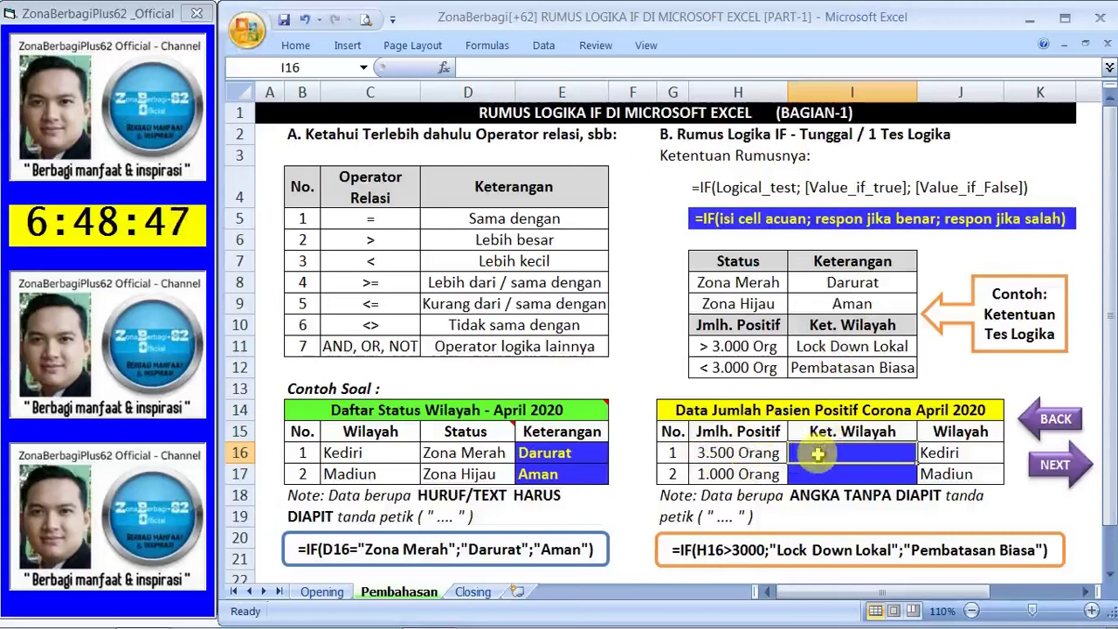
pyautogui.write('=i')
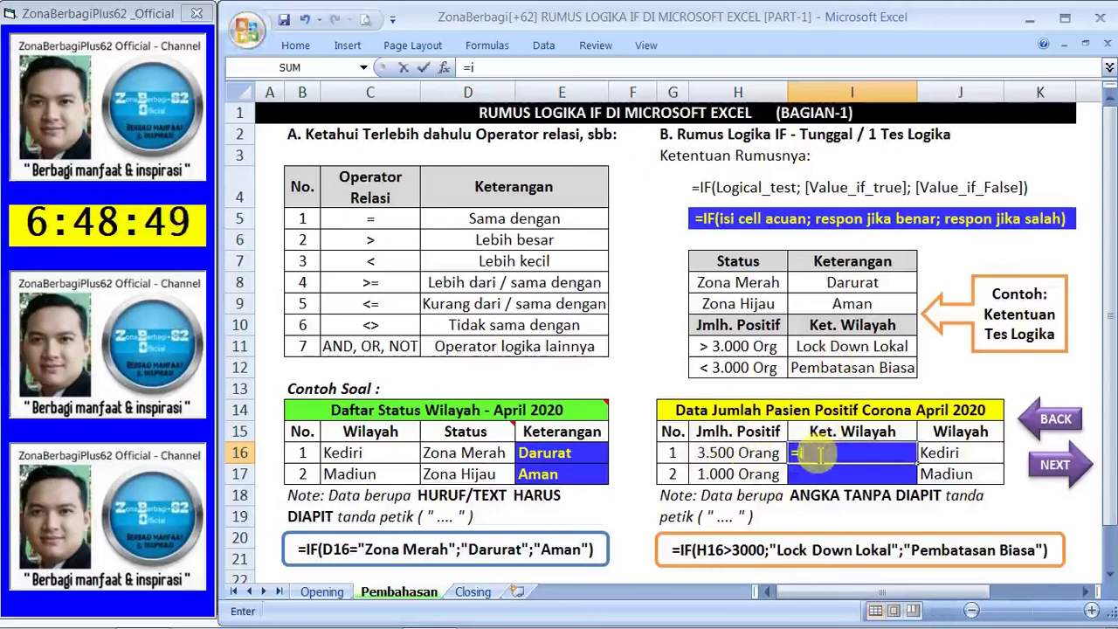
pyautogui.write('f(')
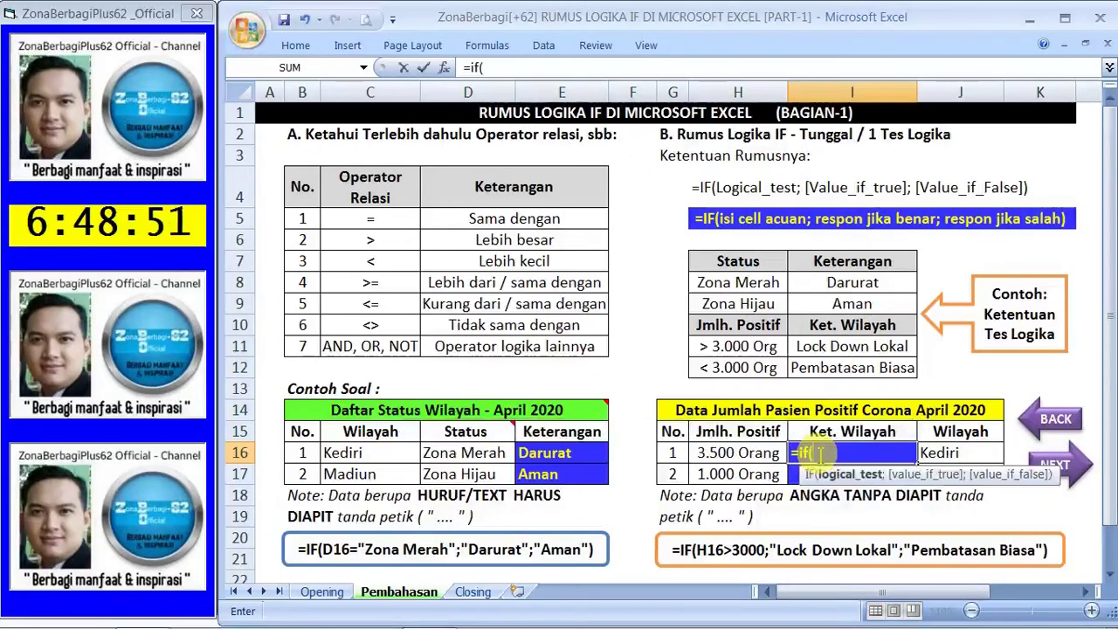
pyautogui.click(717, 450)
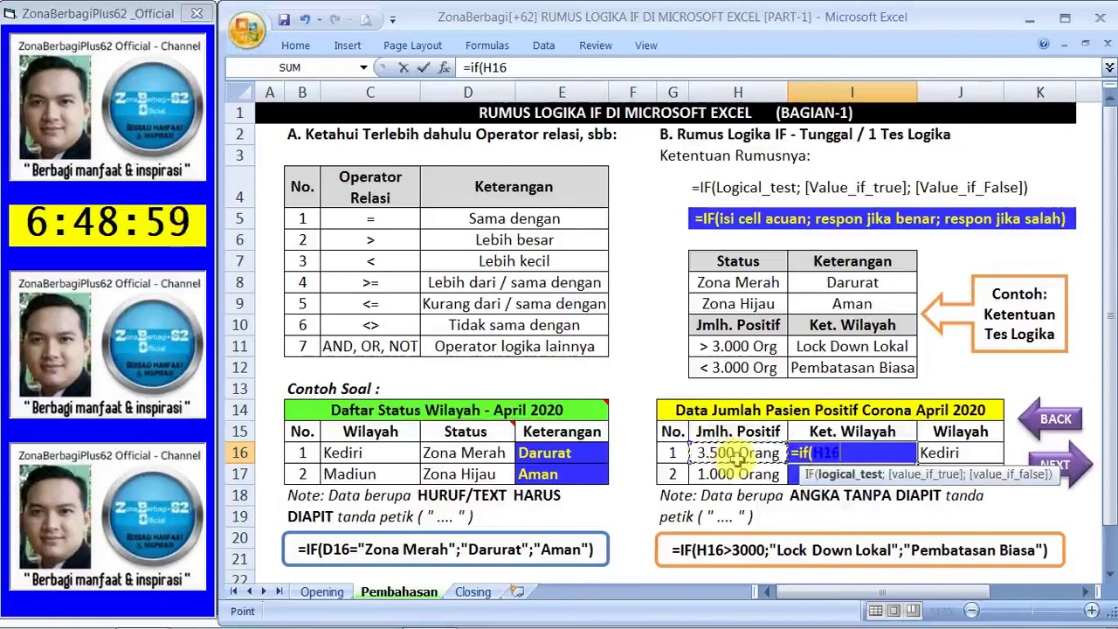
pyautogui.write('=')
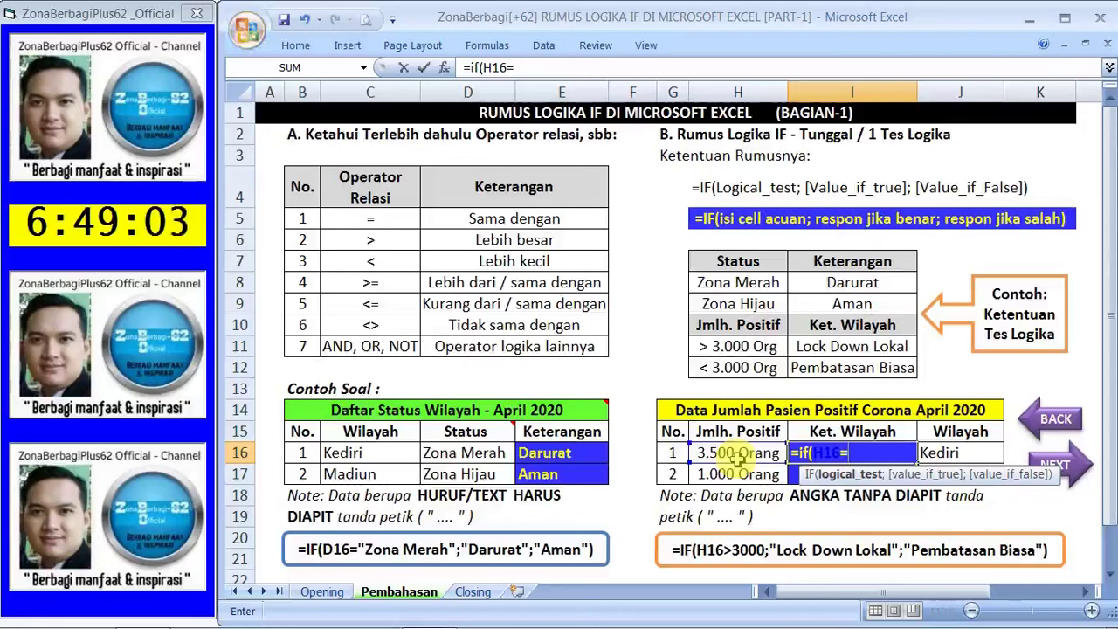
pyautogui.press('BackSpace')
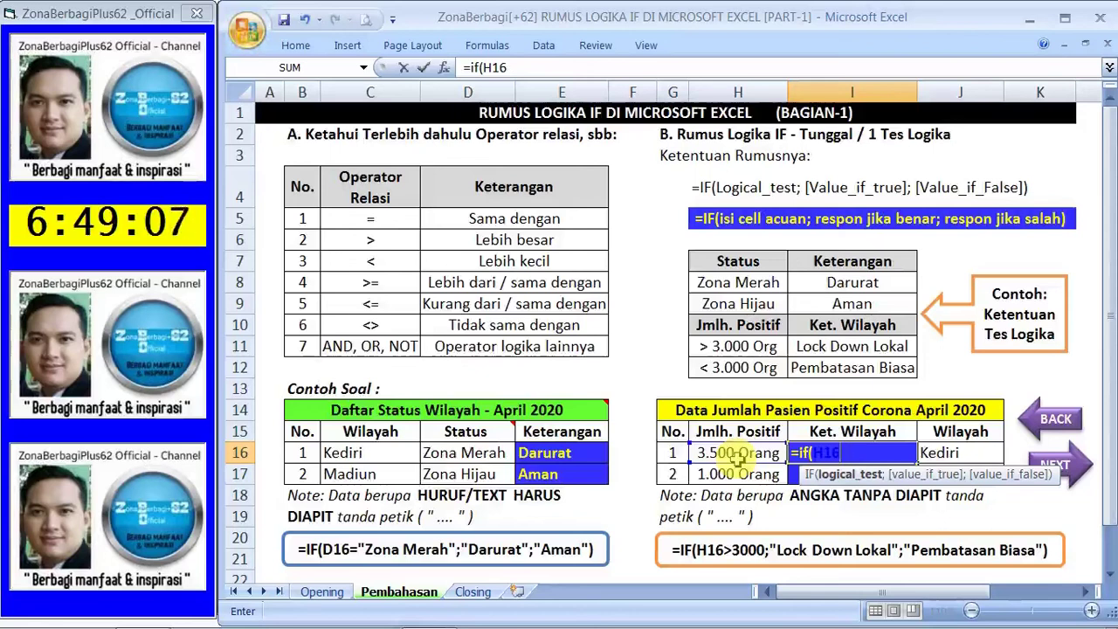
pyautogui.write('>')
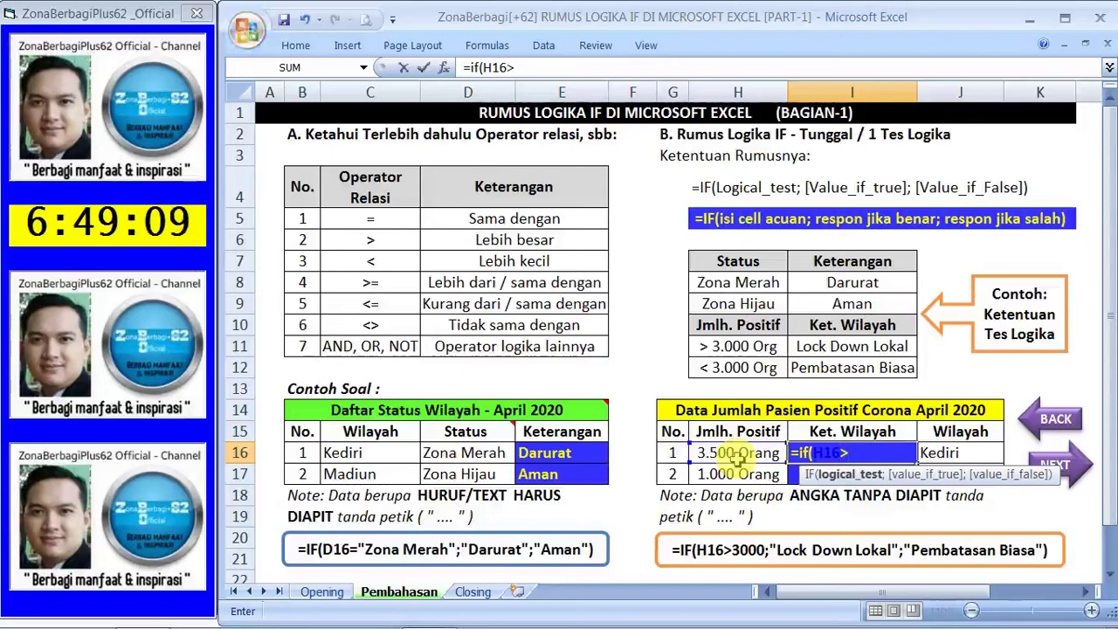
pyautogui.write('300')
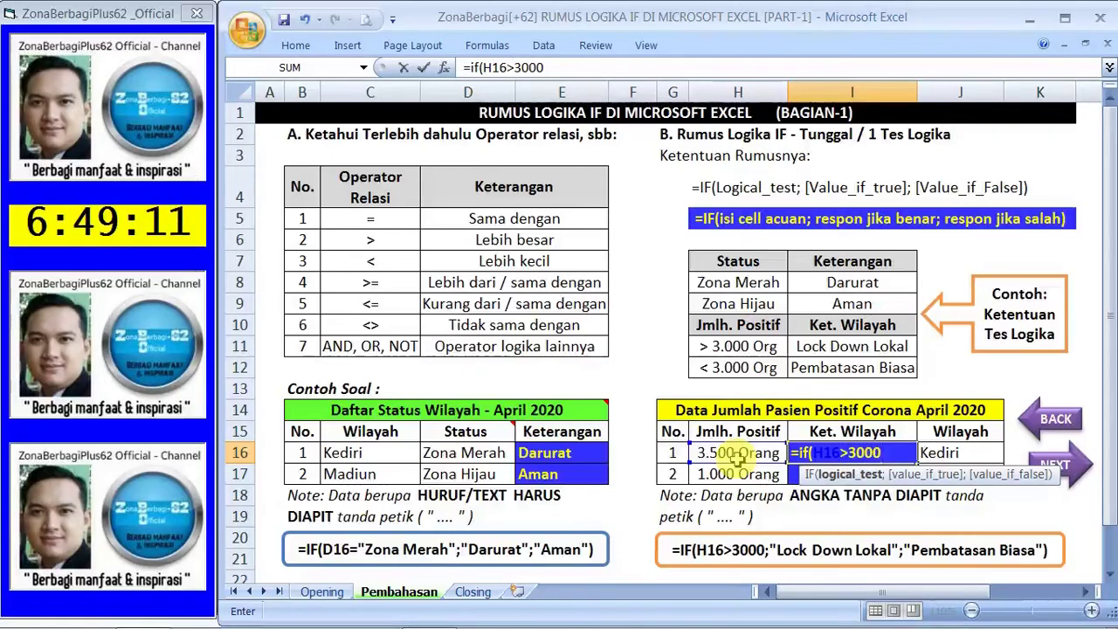
pyautogui.write('0;')
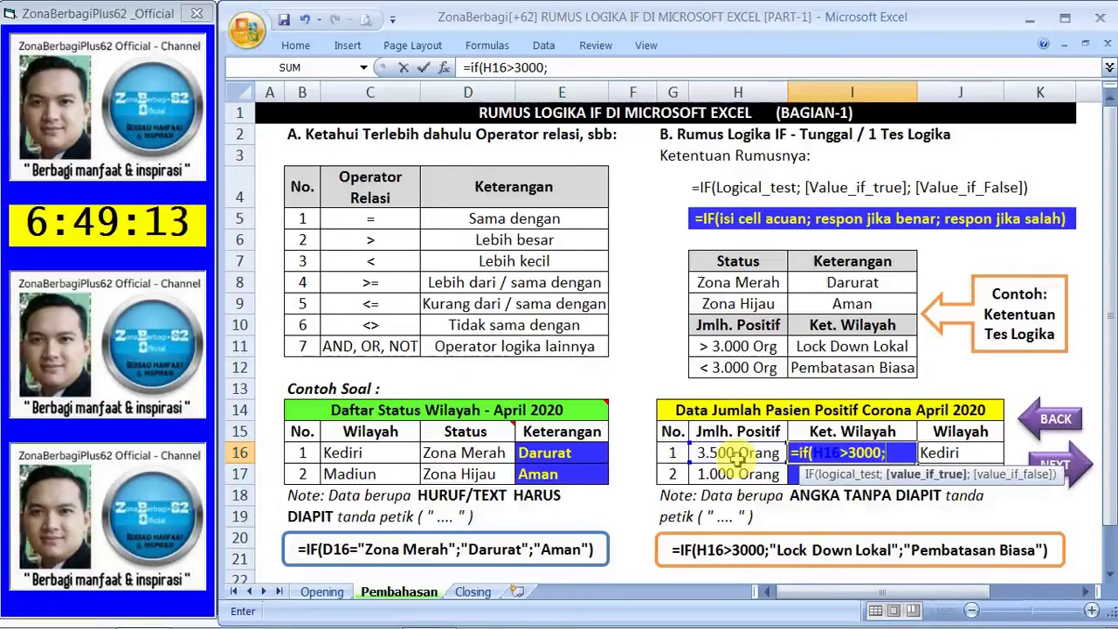
pyautogui.write('"Lo')
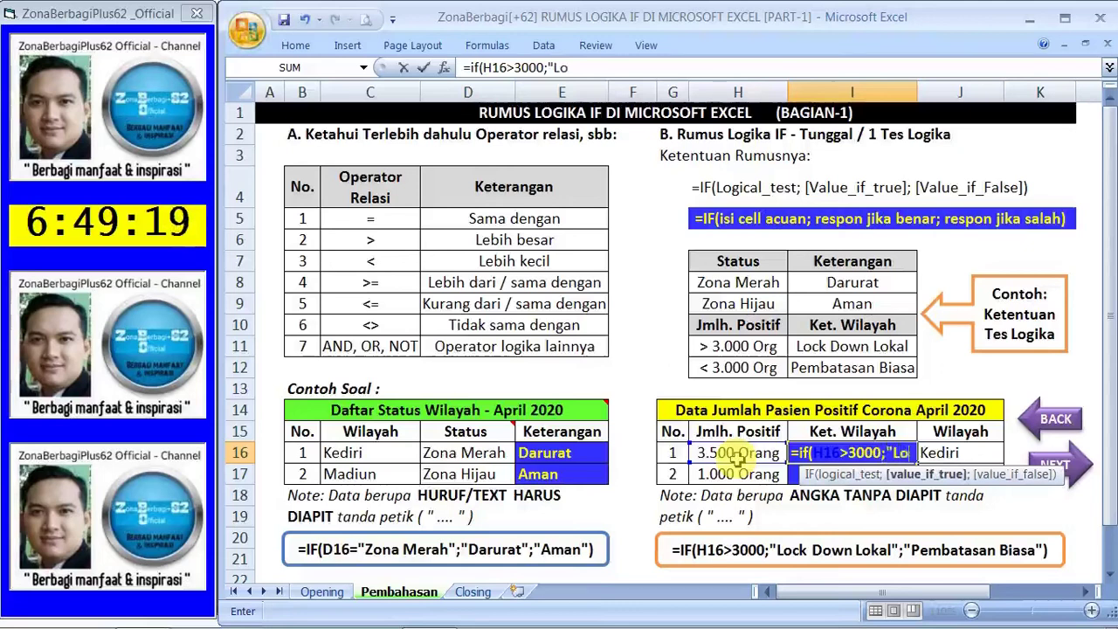
pyautogui.write('ck Dow')
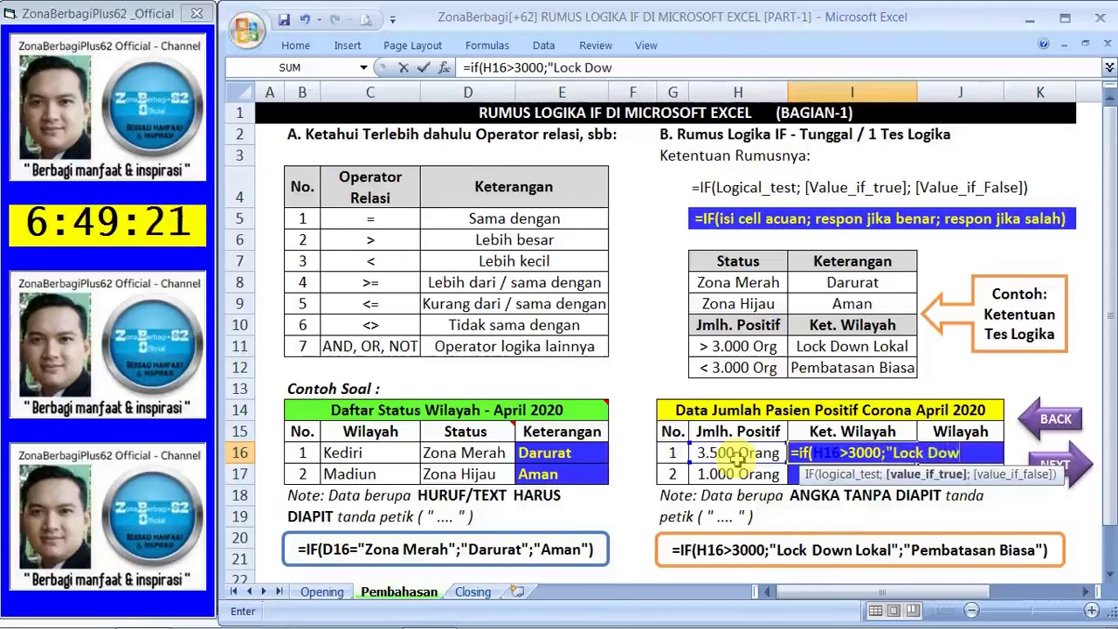
pyautogui.write('n Lok')
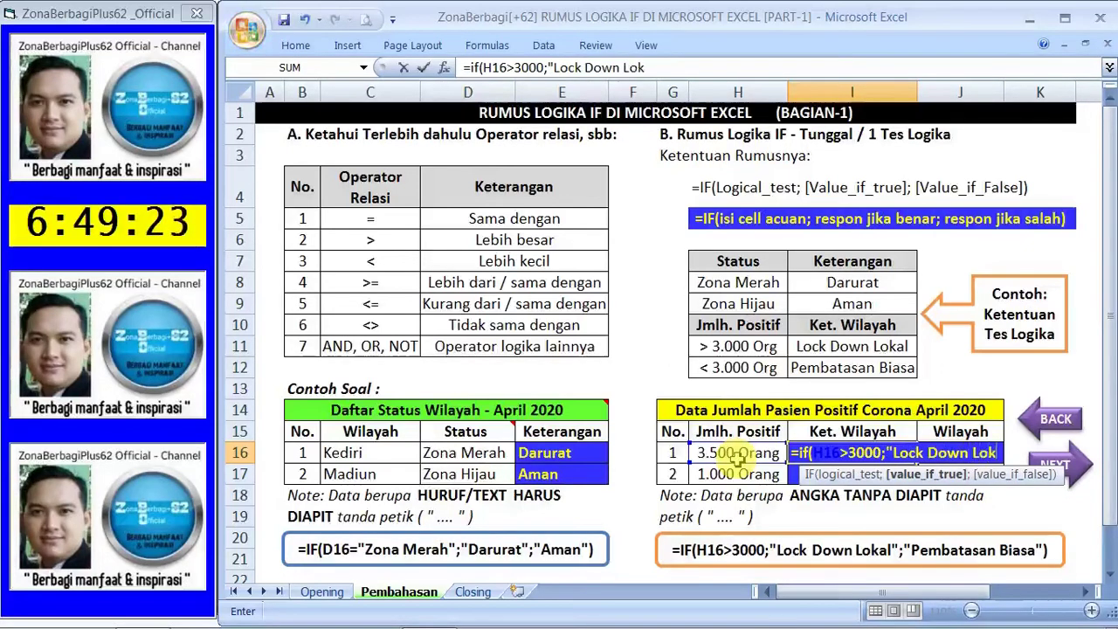
pyautogui.write('al"')
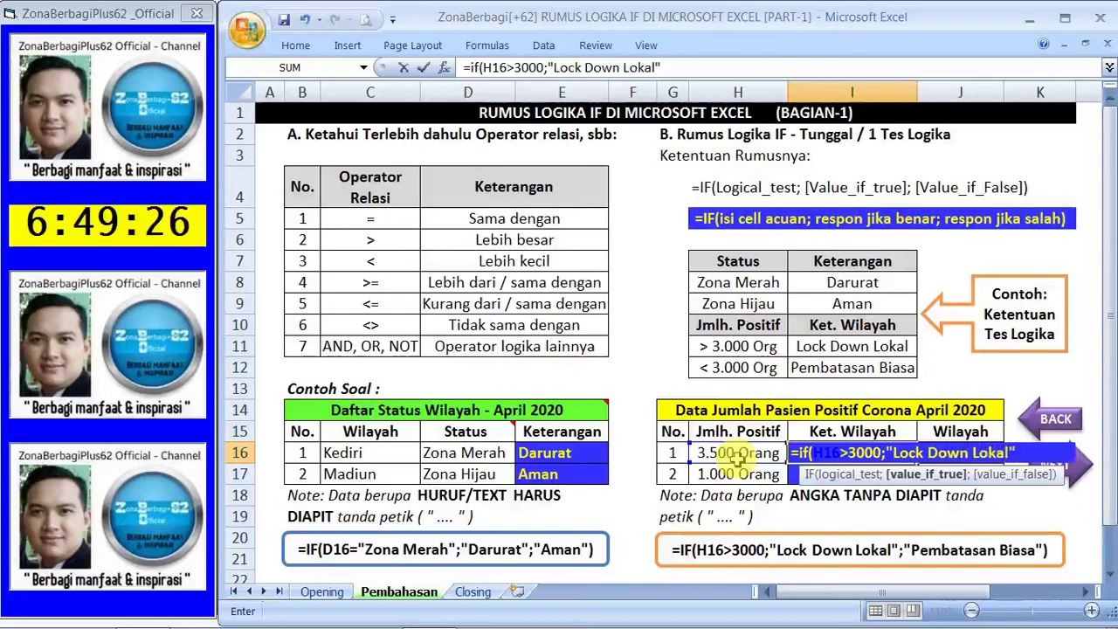
pyautogui.write(';')
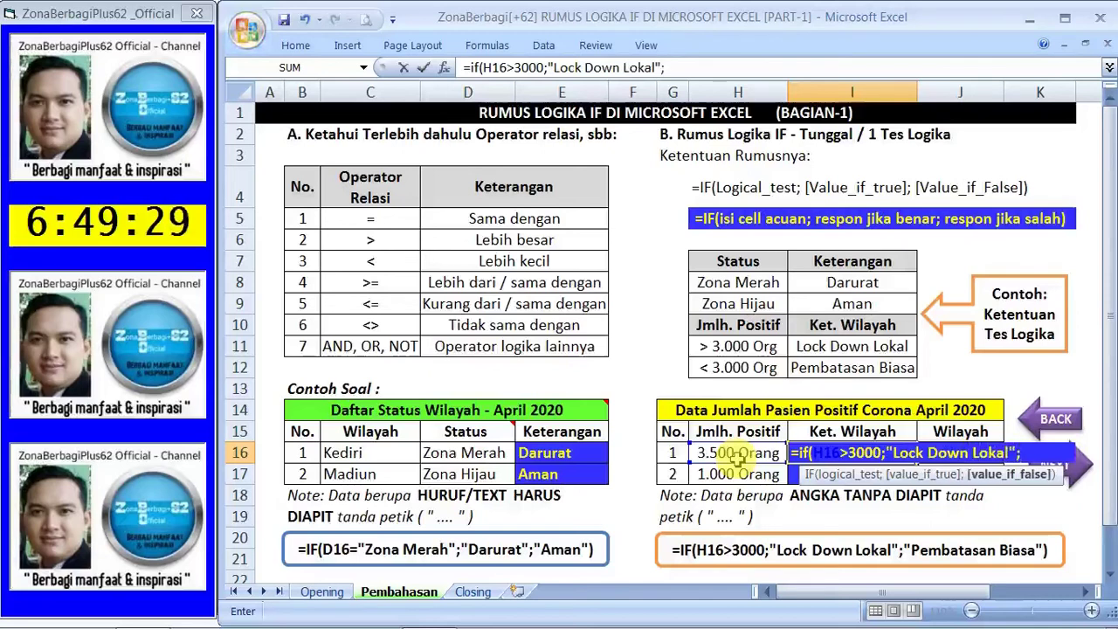
pyautogui.write('"P')
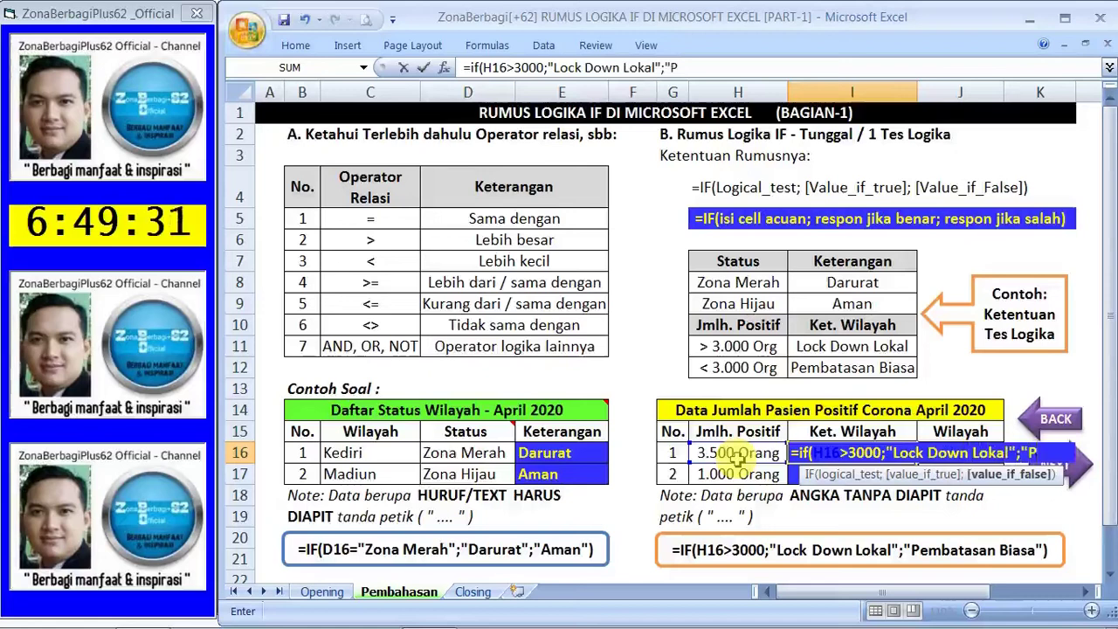
pyautogui.write('embatasan')
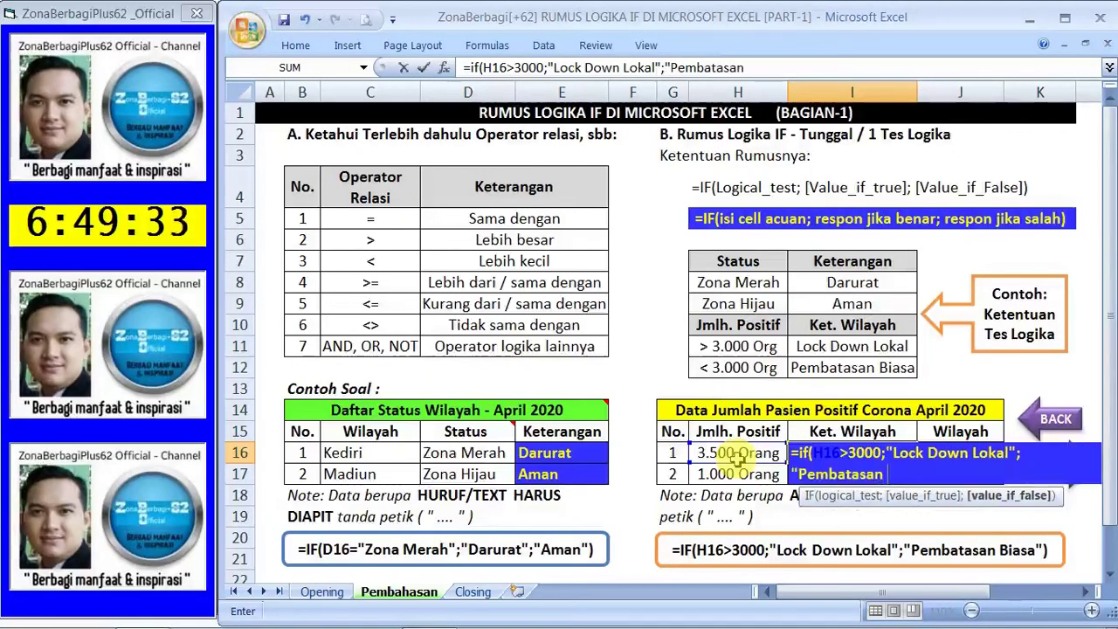
pyautogui.write(' Biasa"')
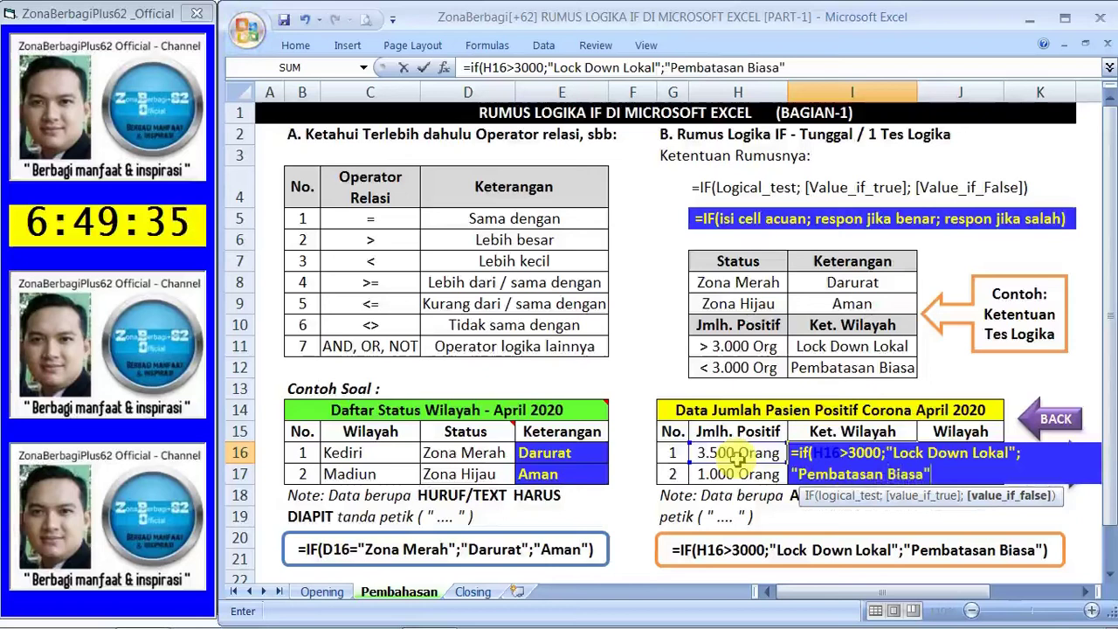
pyautogui.write(')')
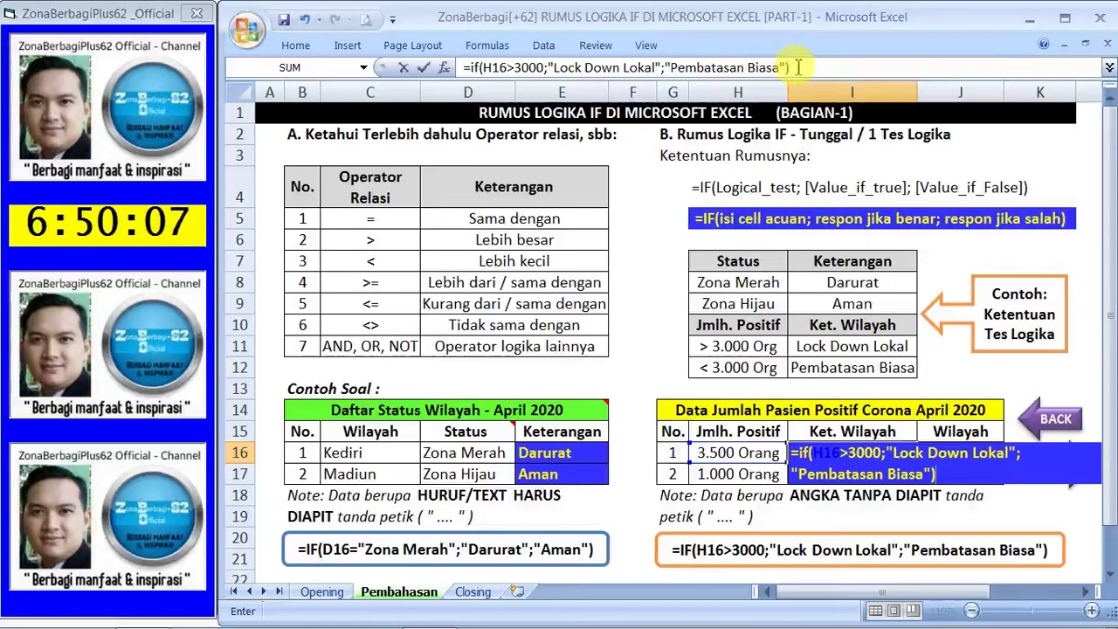
pyautogui.press('Return')
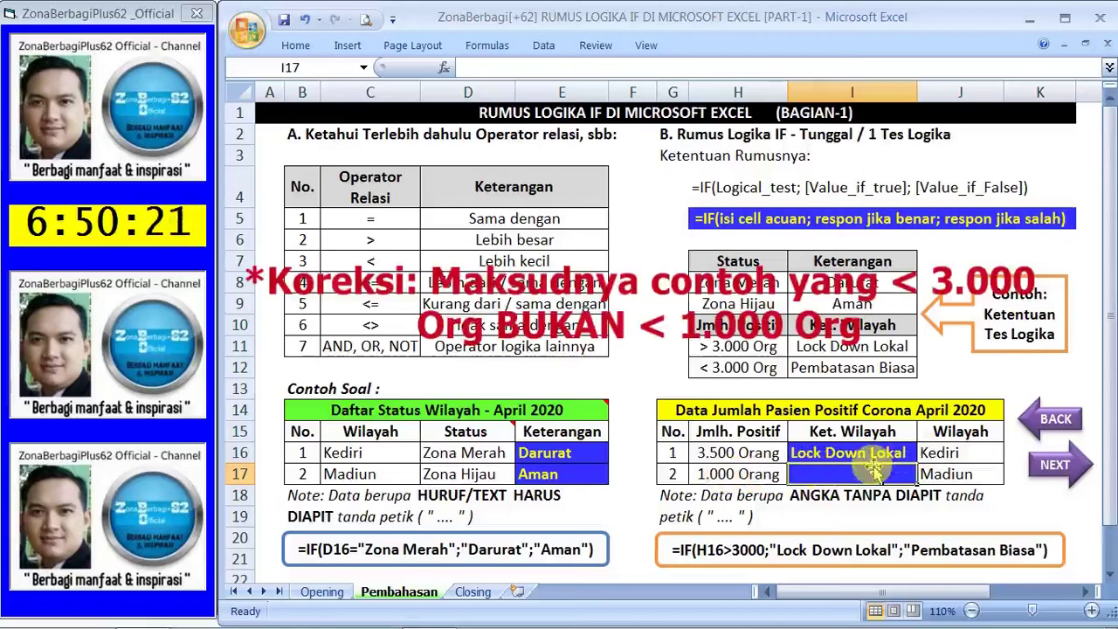
# - Enter the formula =IF(H17>3000;"Lock Down Lokal";"Pembatasan Biasa") in cell I17 for Madiun's Ket. Wilayah
pyautogui.write('=')
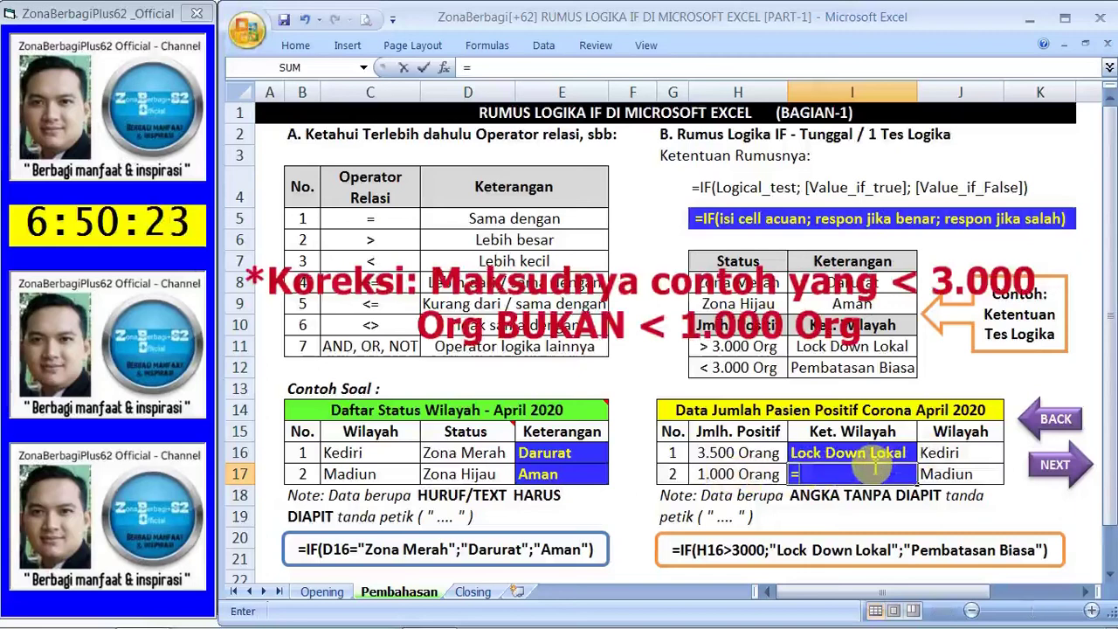
pyautogui.write('if(')
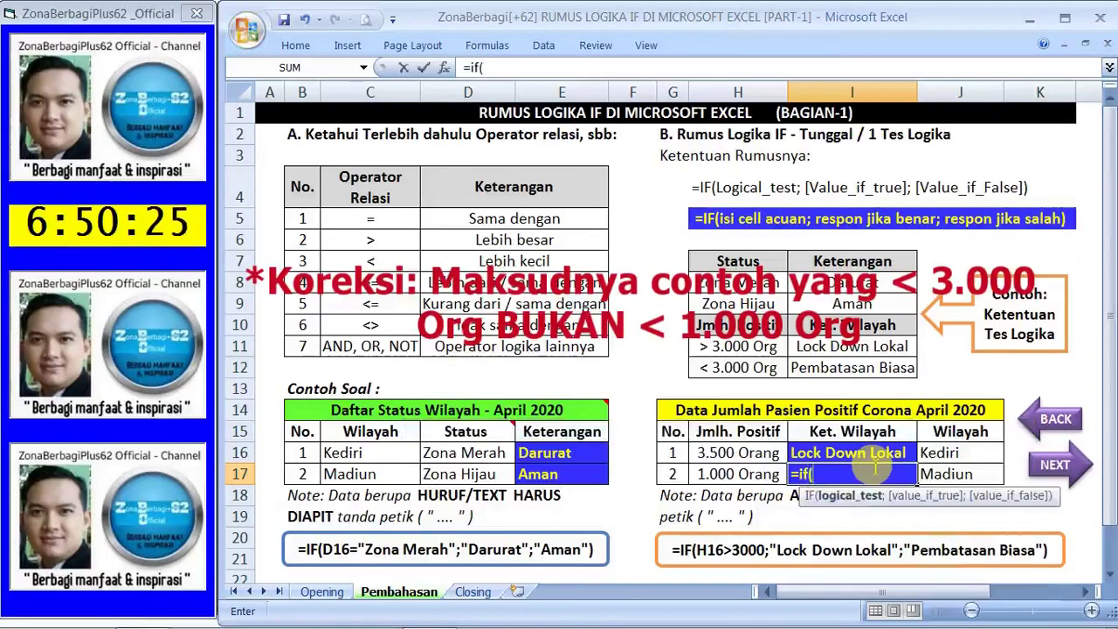
pyautogui.press('Left')
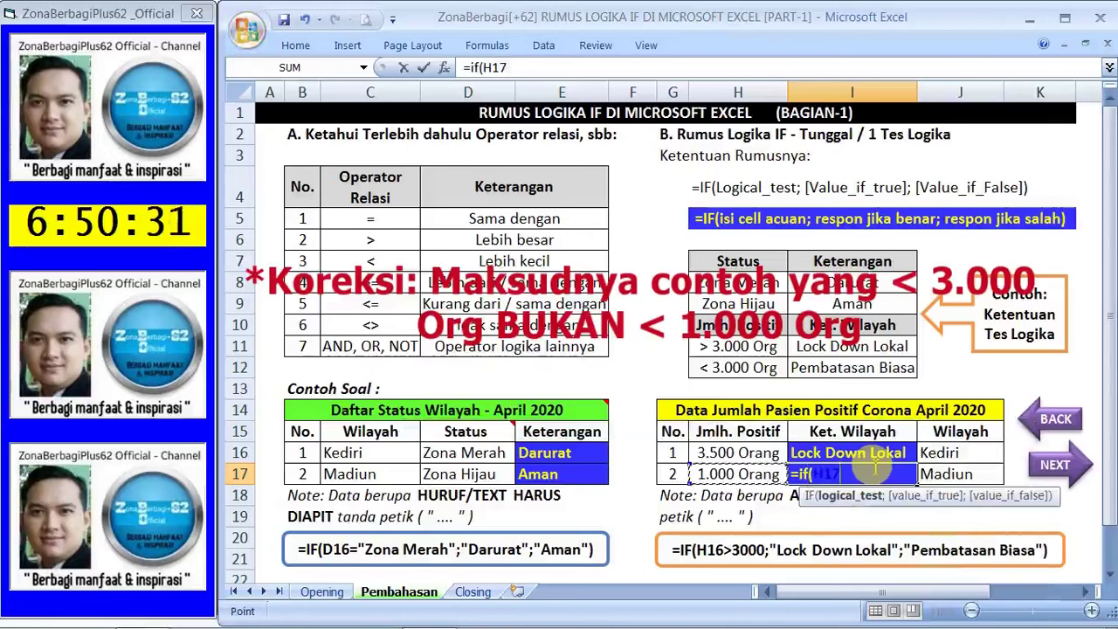
pyautogui.write('>')
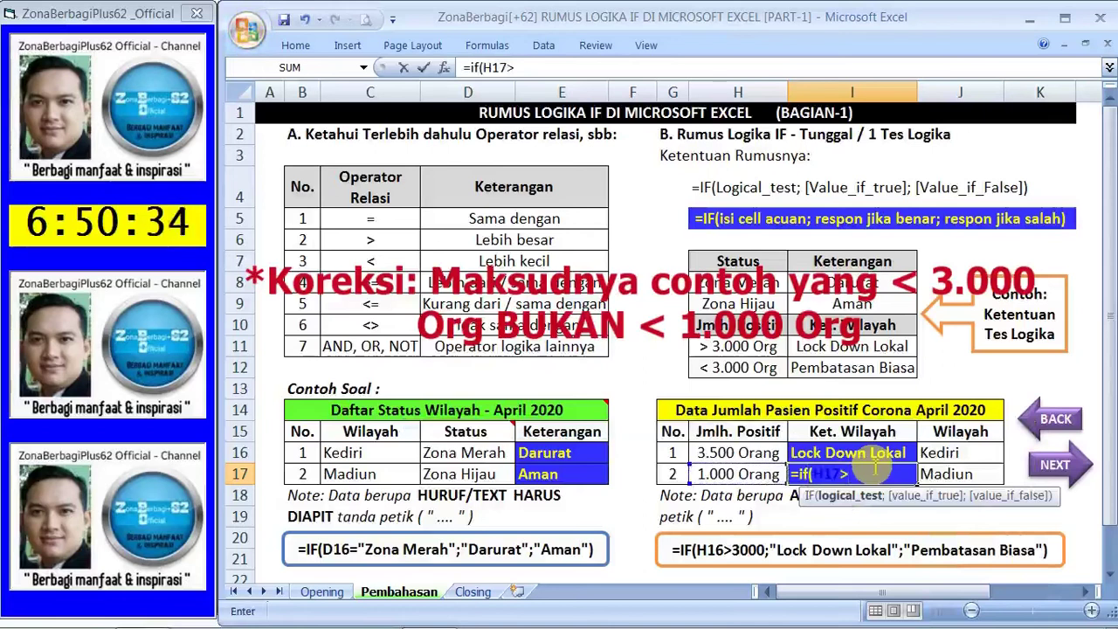
pyautogui.write('3000')
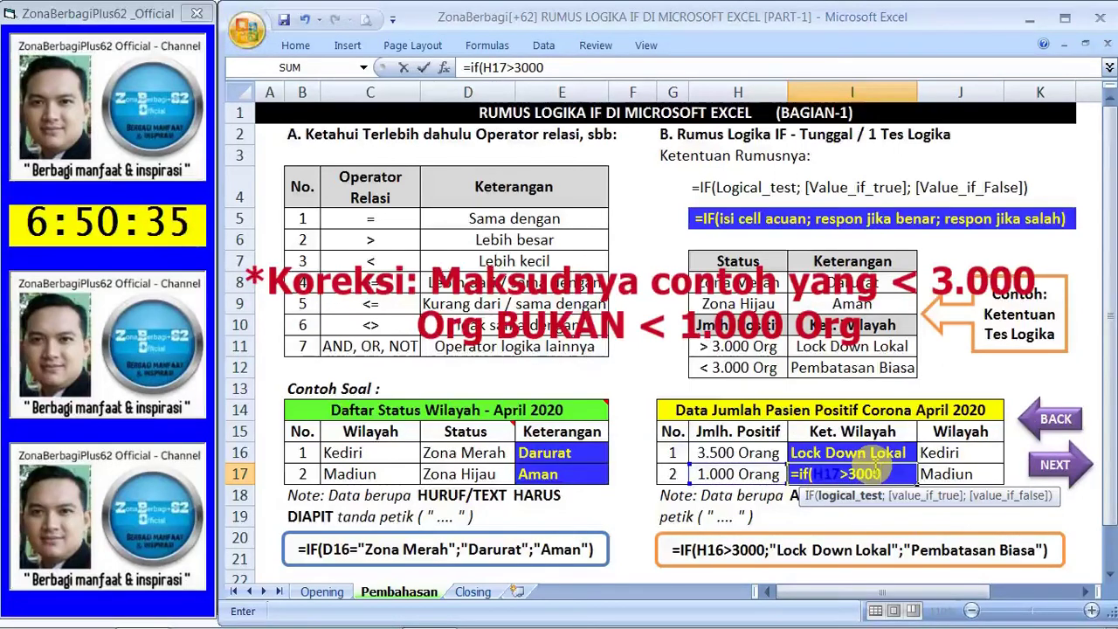
pyautogui.write(';"L')
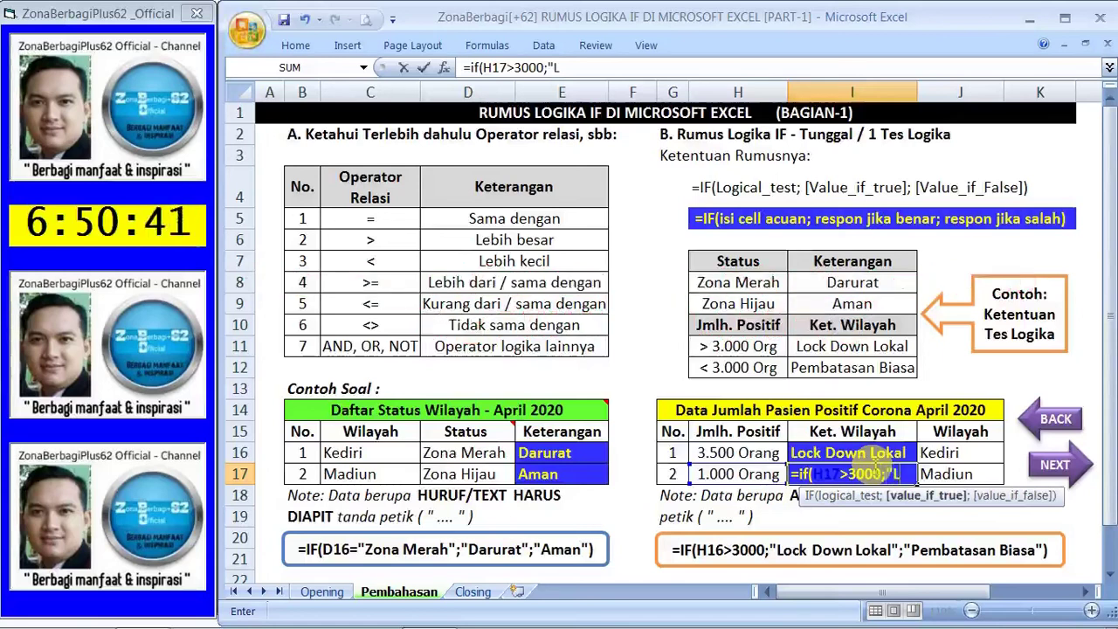
pyautogui.write('ock D')
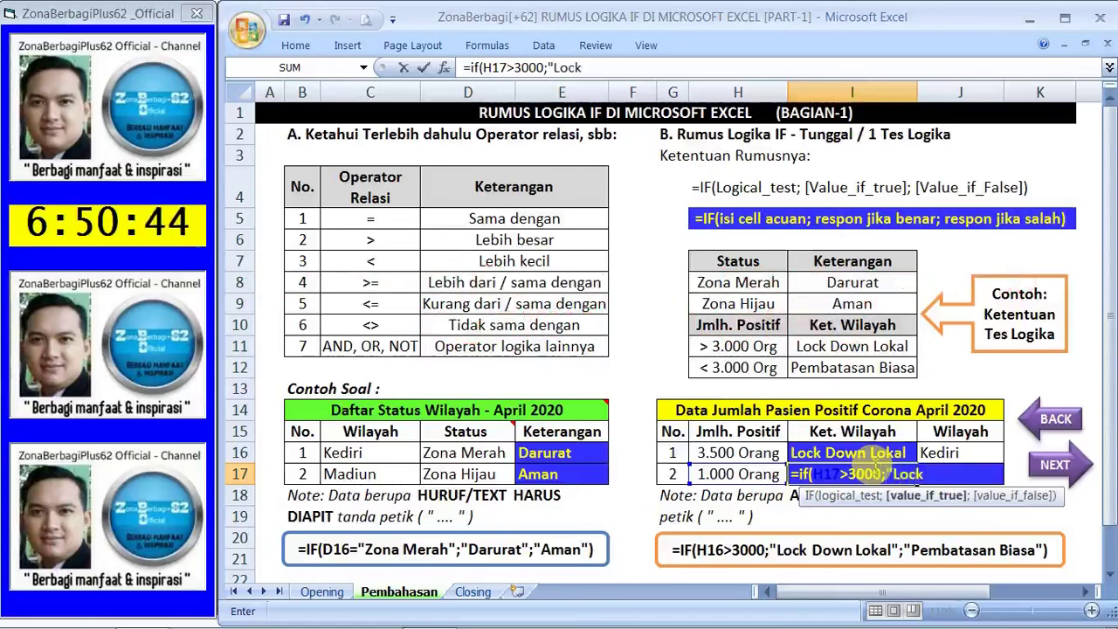
pyautogui.write('o')
pyautogui.write('wn')
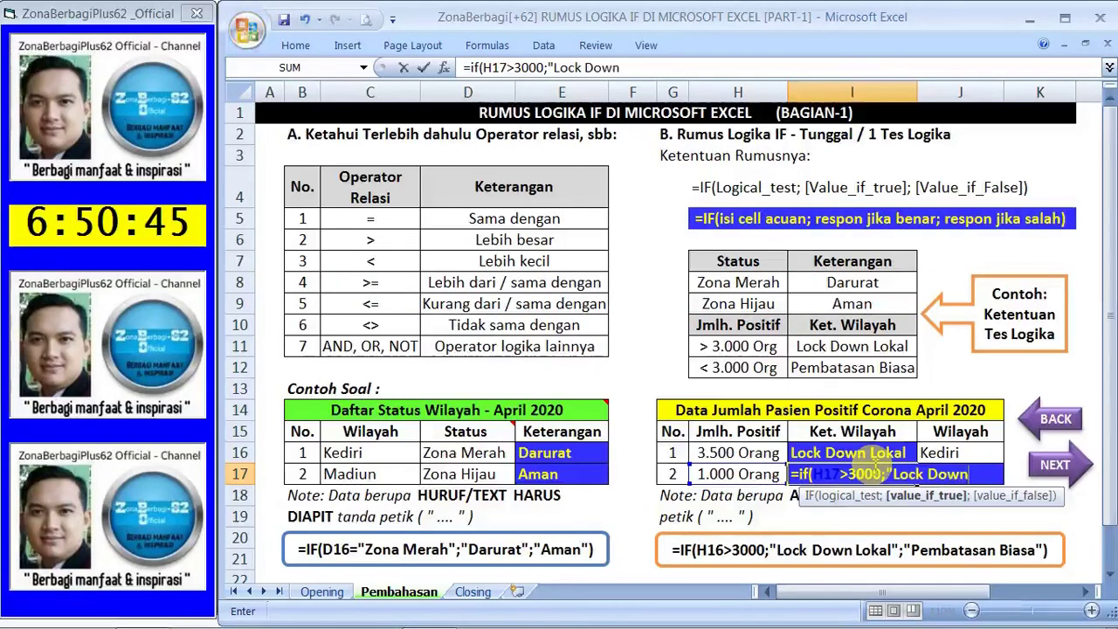
pyautogui.write(' Lokal')
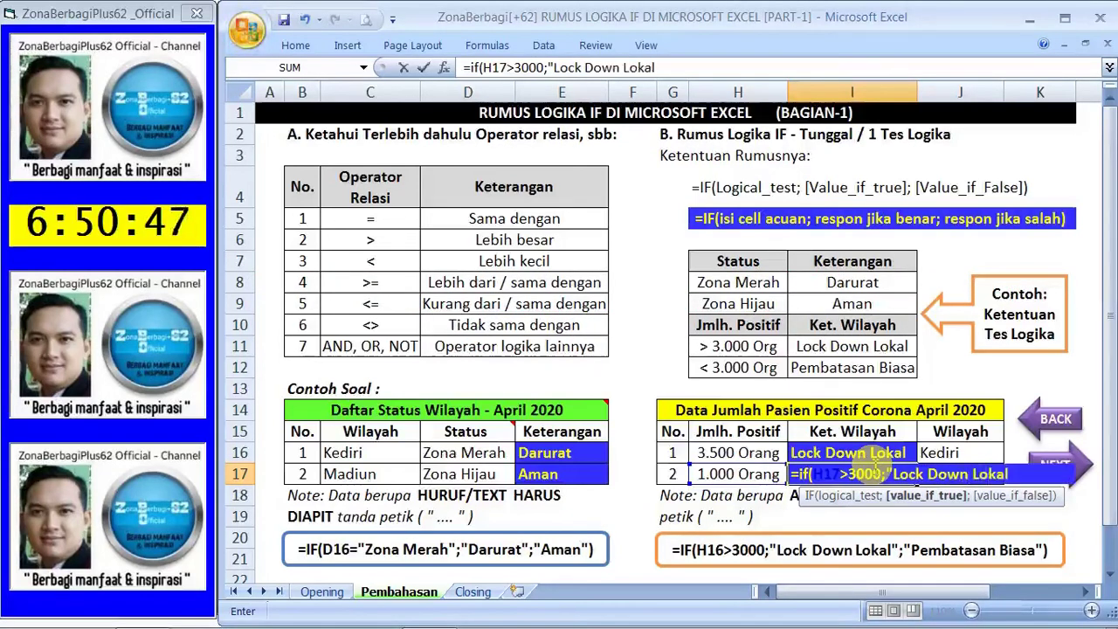
pyautogui.write('";')
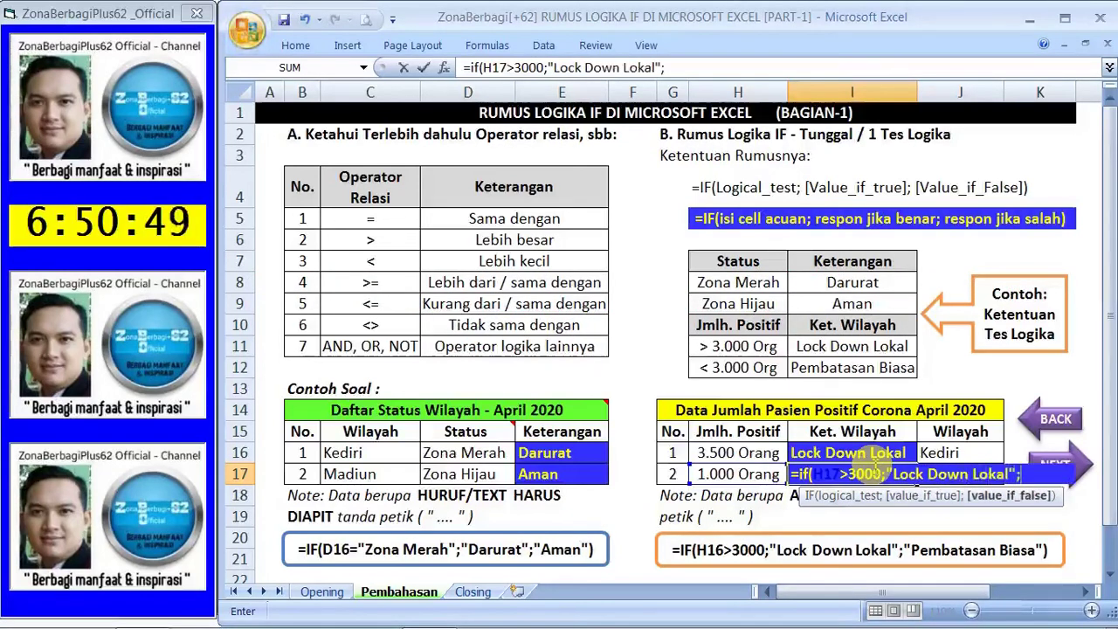
pyautogui.write('"')
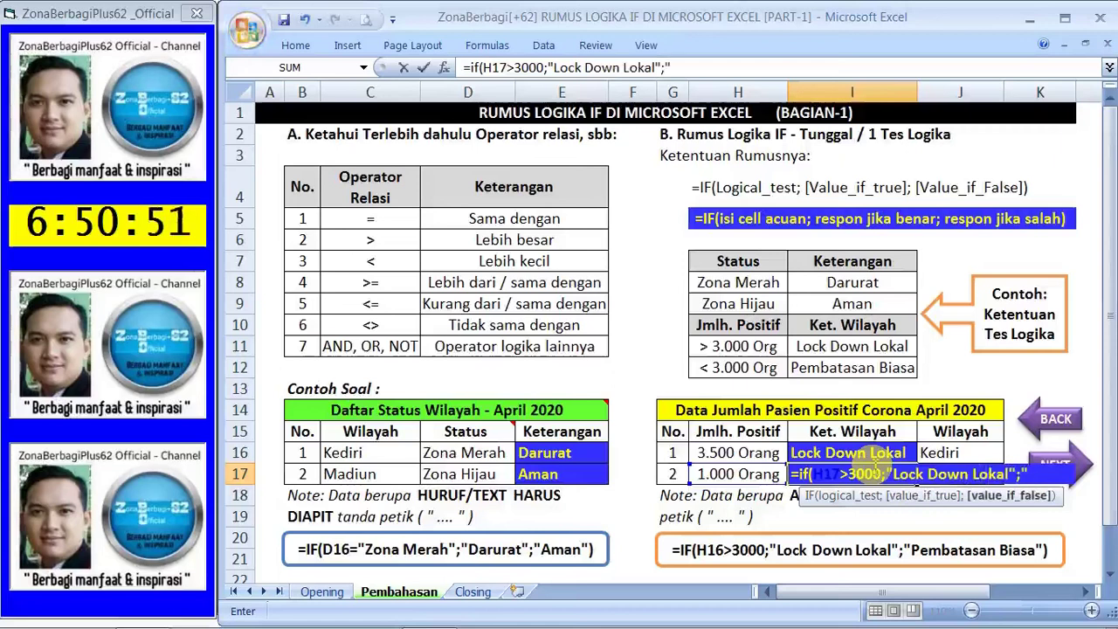
pyautogui.write('Pem')
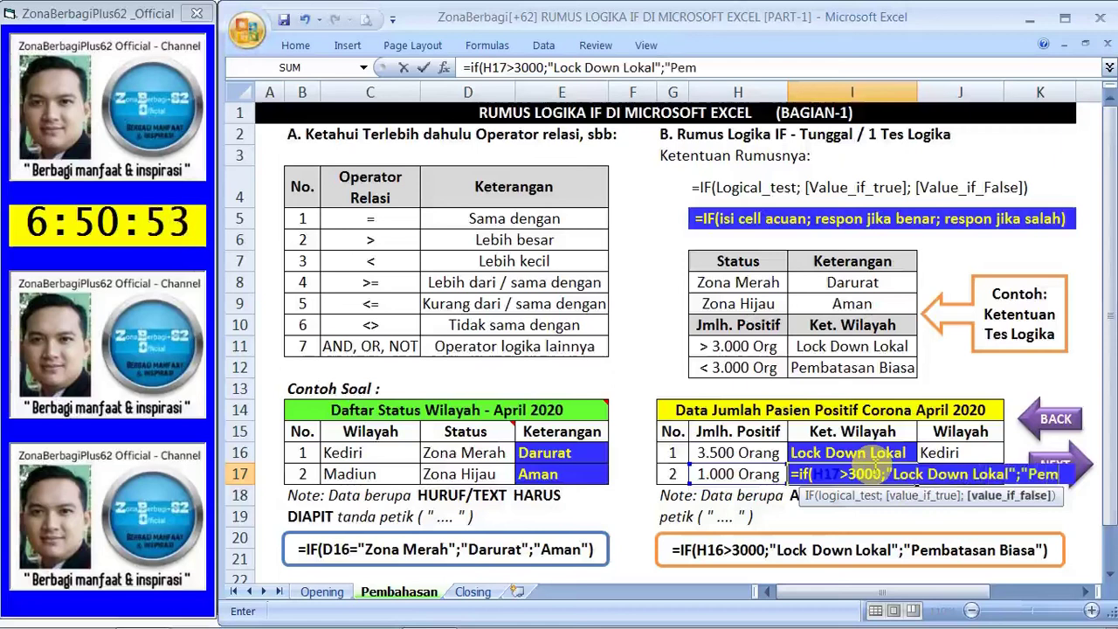
pyautogui.write('batasan ')
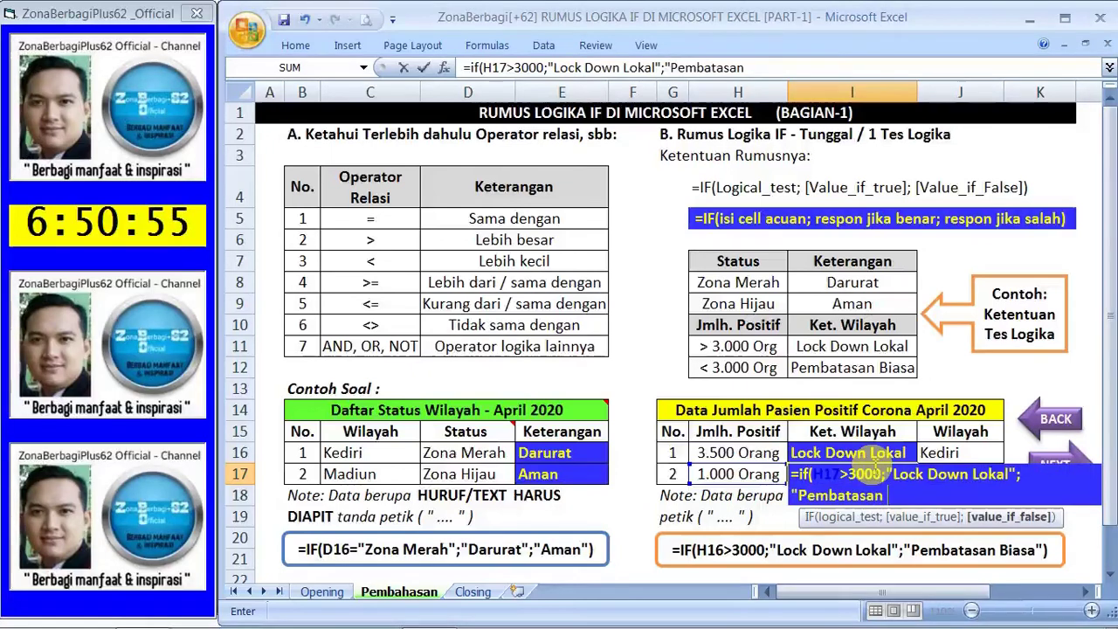
pyautogui.write('Biasa')
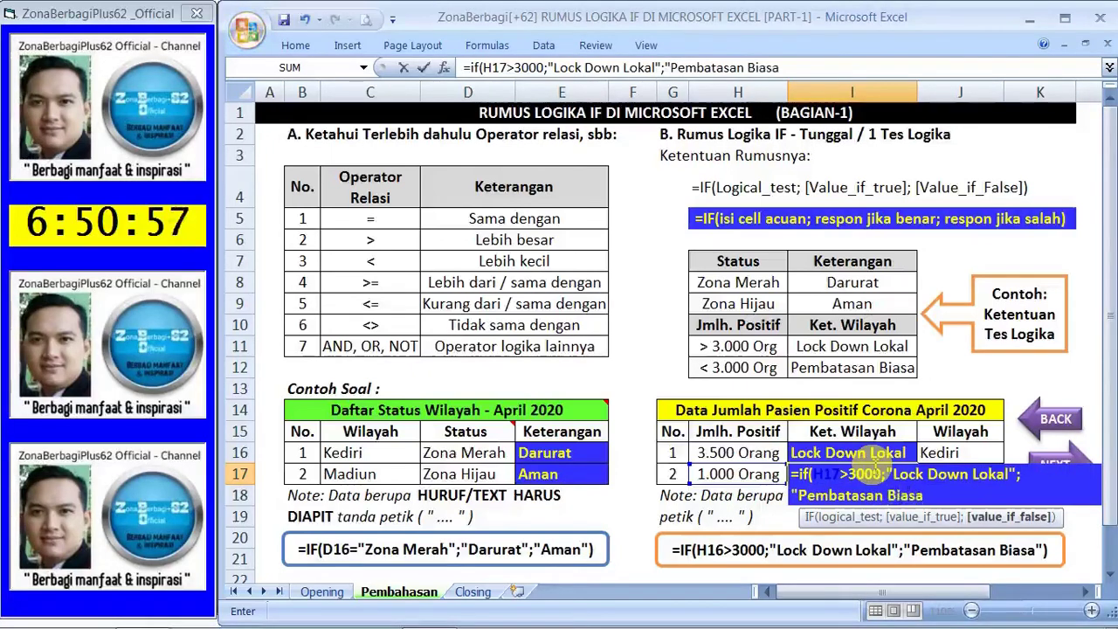
pyautogui.write('")')
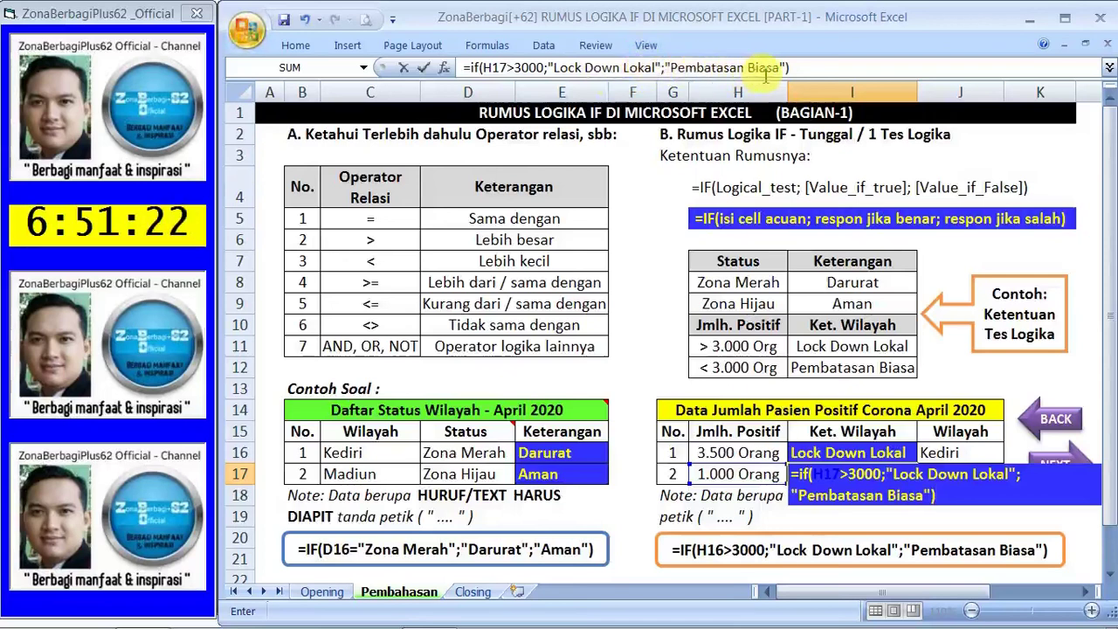
pyautogui.press('Return')
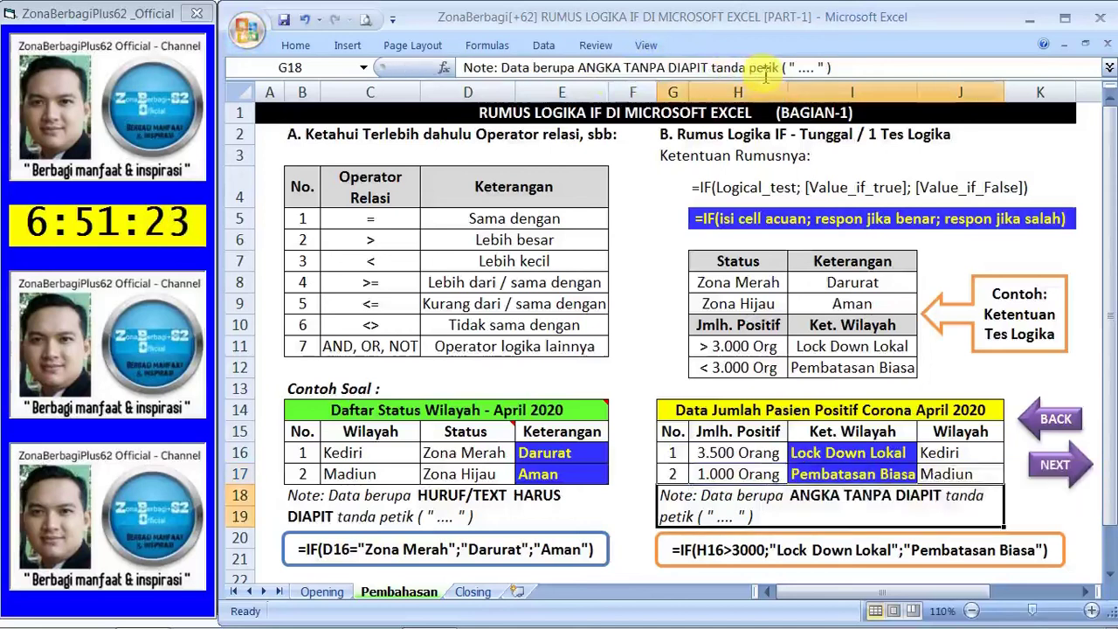
# - Check Madiun's patient count in H17 and go on to the Closing sheet
pyautogui.click(716, 474)
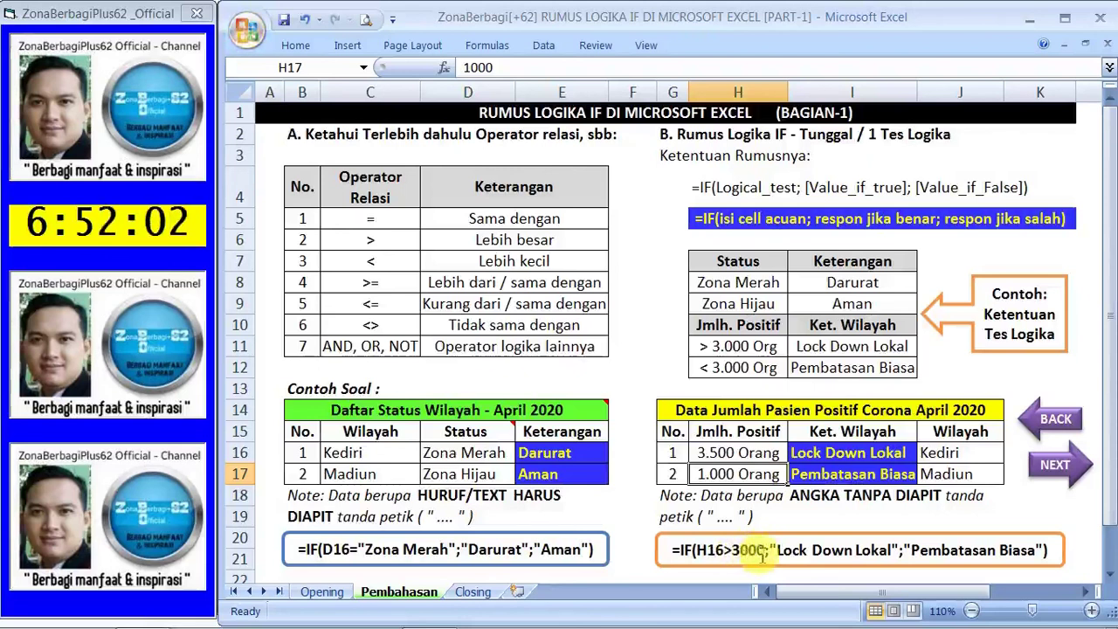
pyautogui.click(1057, 472)
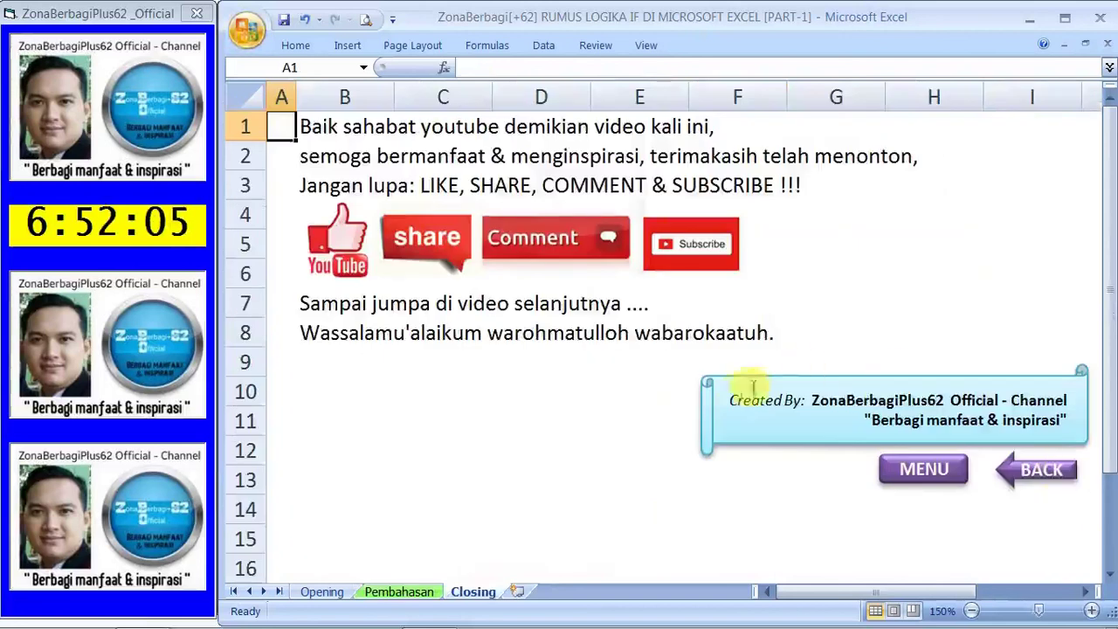